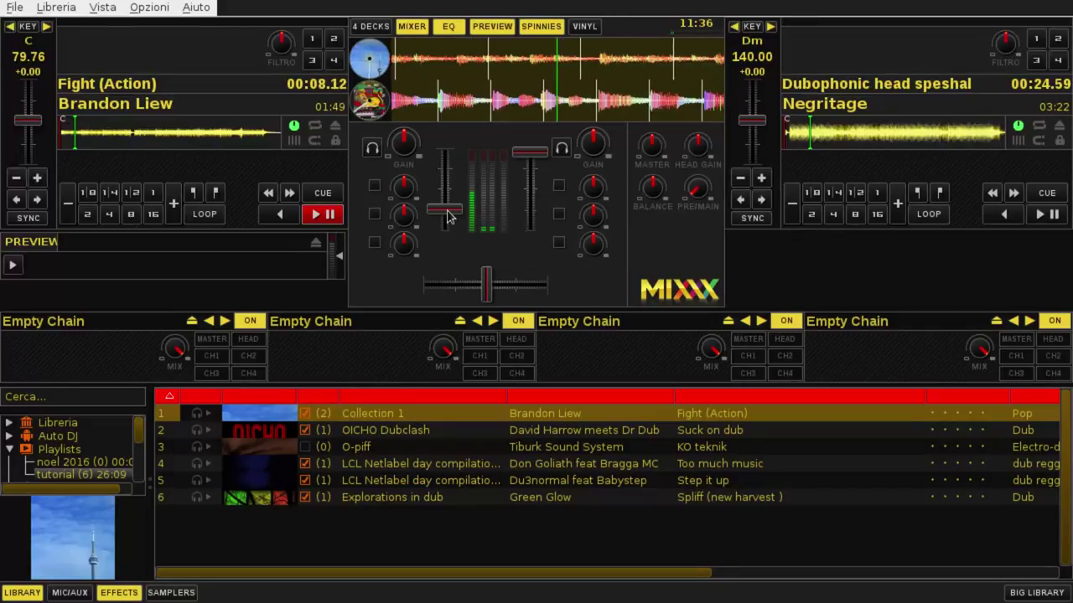
- Fade the first deck's track Fight (Action) out to zero volume and return the second deck's Dubophonic head speshal to its start
{"action": "left_click_drag", "start_coordinate": [447, 216], "coordinate": [446, 228]}
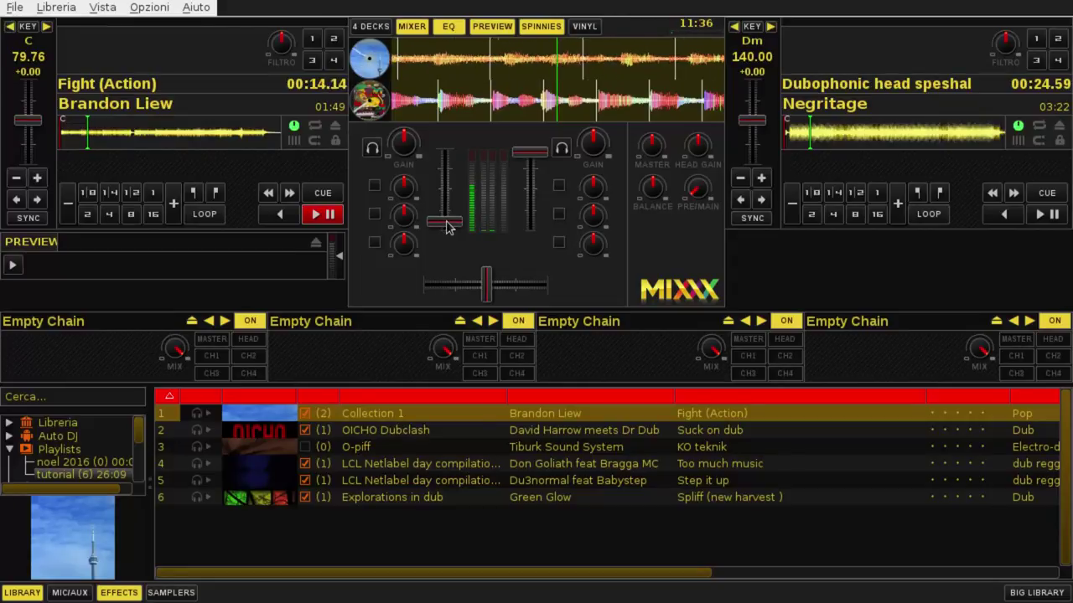
{"action": "scroll", "coordinate": [448, 226], "scroll_direction": "up", "scroll_amount": 1}
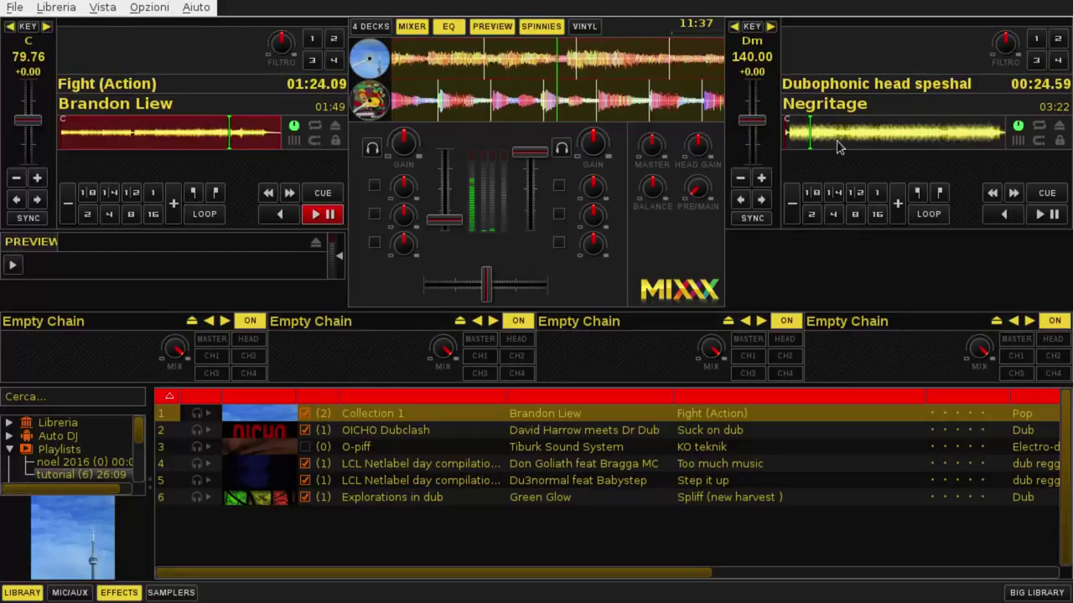
{"action": "left_click", "coordinate": [791, 134]}
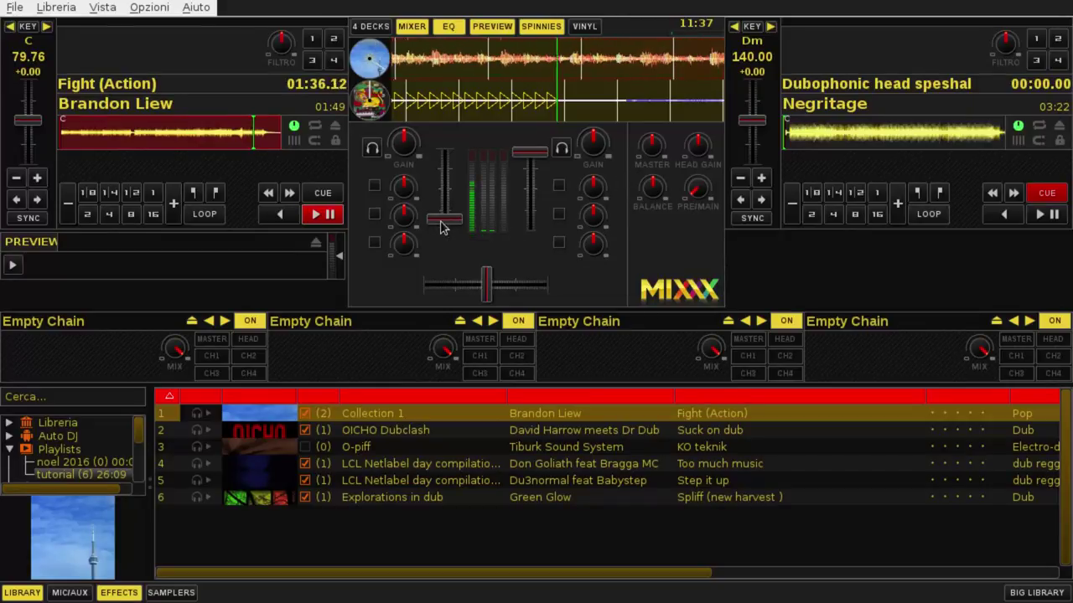
{"action": "left_click_drag", "start_coordinate": [443, 225], "coordinate": [451, 218]}
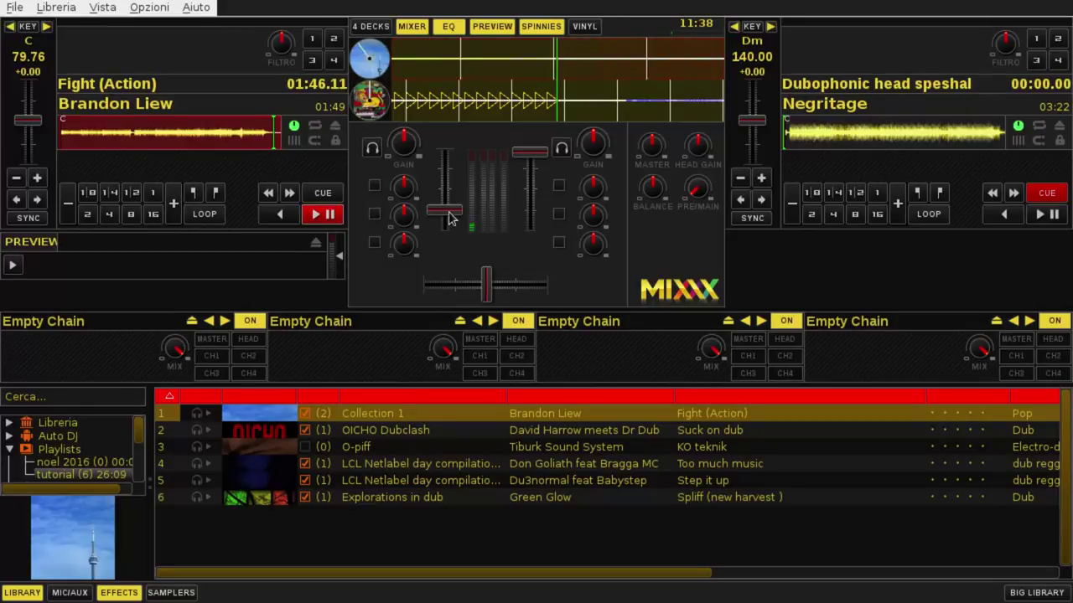
{"action": "left_click_drag", "start_coordinate": [448, 218], "coordinate": [448, 262]}
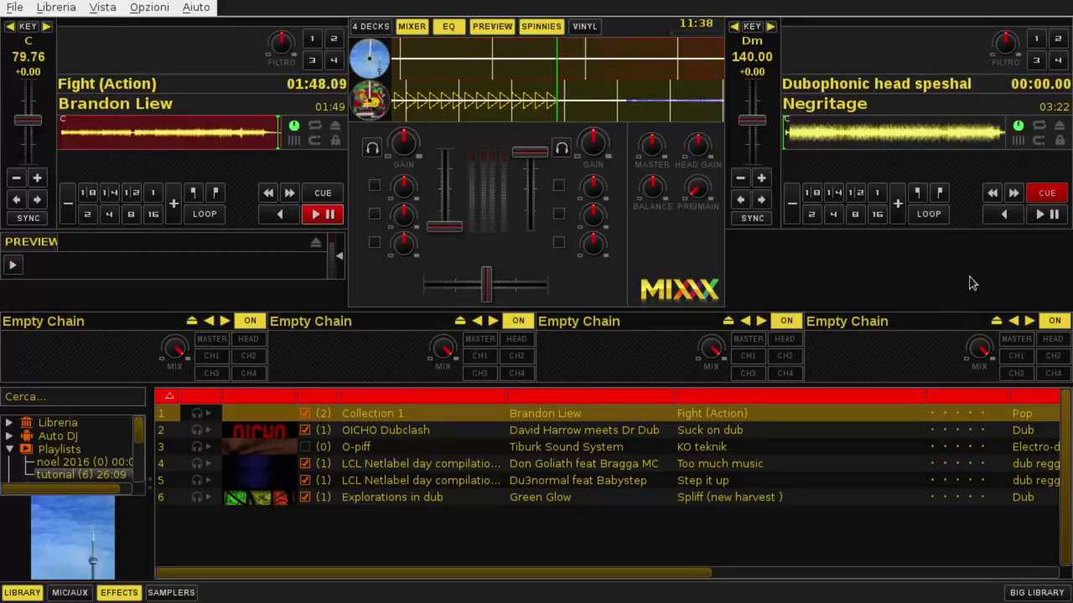
- Start Dubophonic head speshal at about half channel volume and send the first deck's audio to the headphones
{"action": "left_click", "coordinate": [1039, 216]}
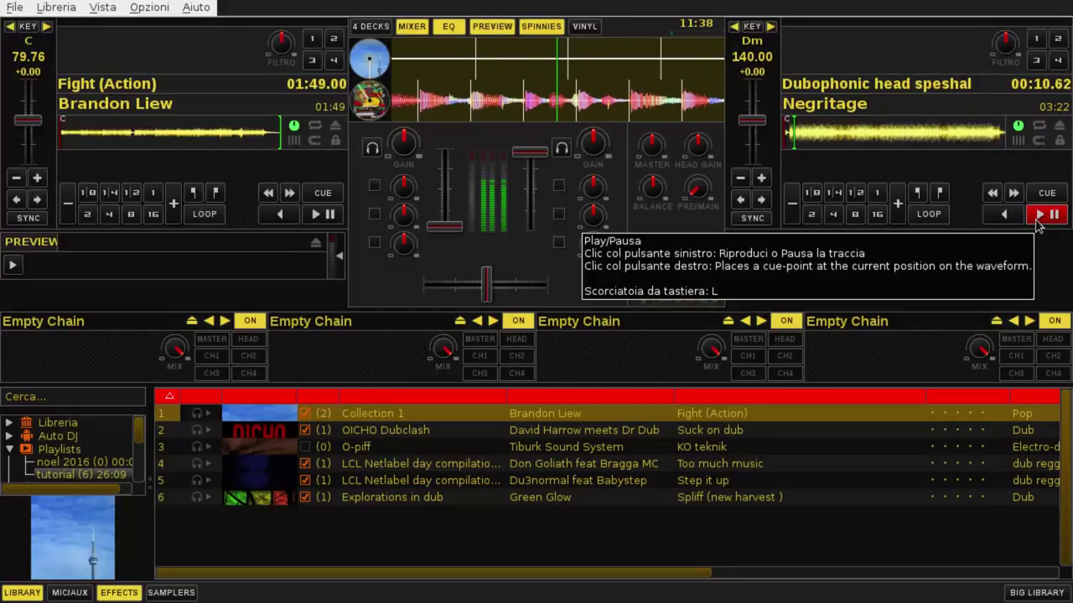
{"action": "left_click_drag", "start_coordinate": [523, 159], "coordinate": [530, 206]}
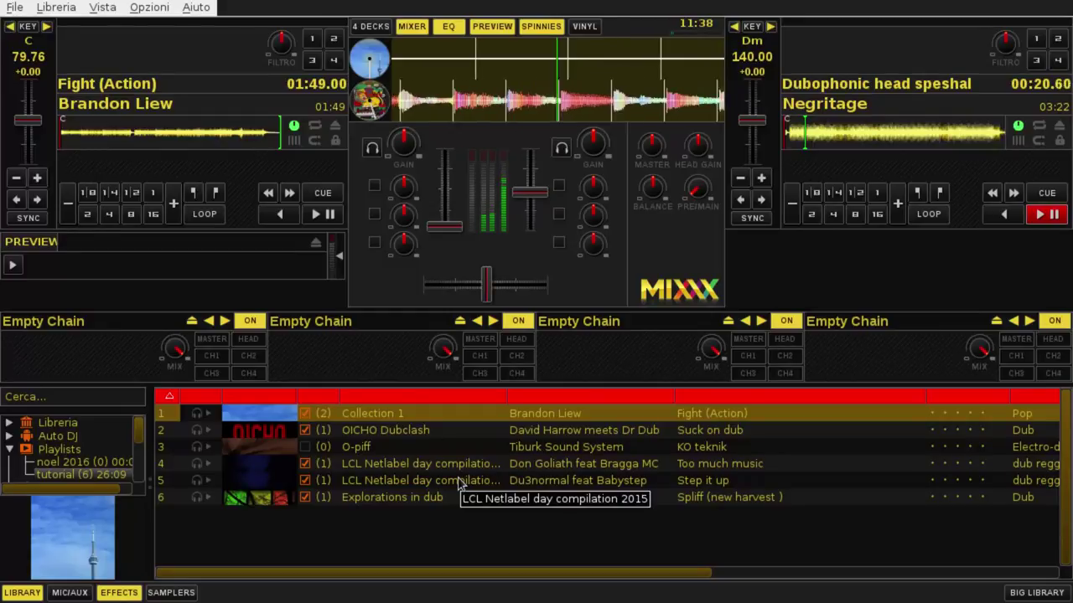
{"action": "left_click", "coordinate": [373, 148]}
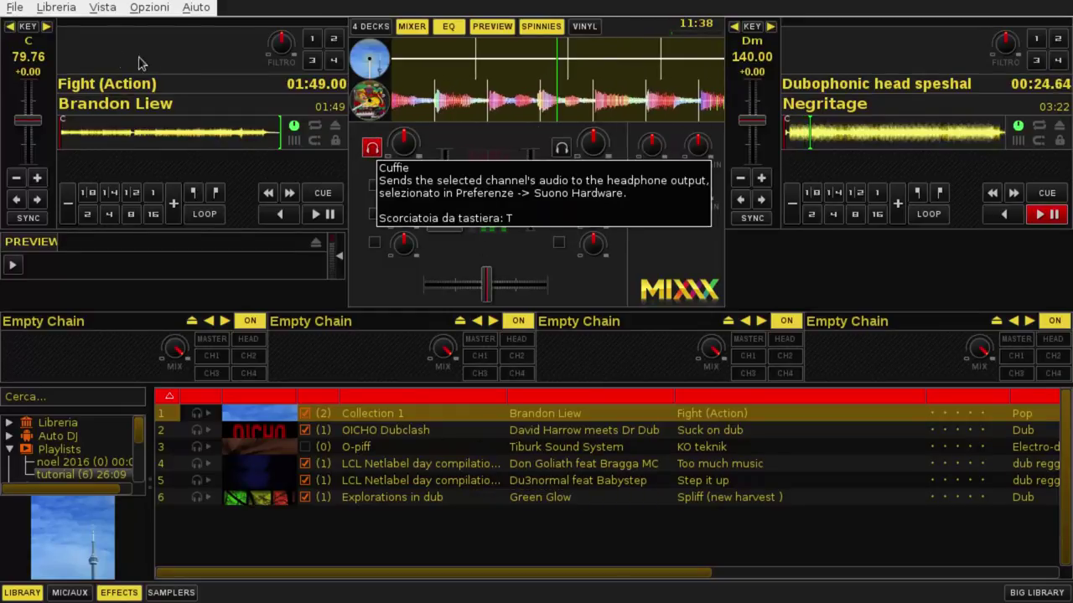
- Open the preferences and examine the audio hardware settings, including the audio API choices and the output and input assignments
{"action": "left_click", "coordinate": [132, 8]}
{"action": "left_click", "coordinate": [195, 106]}
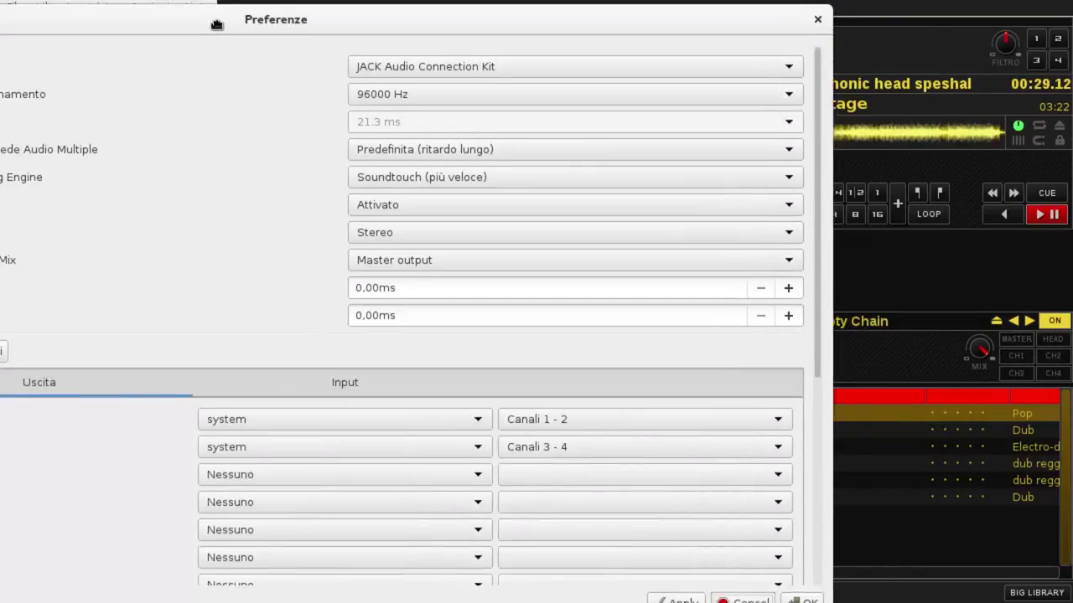
{"action": "left_click_drag", "start_coordinate": [216, 24], "coordinate": [500, 58]}
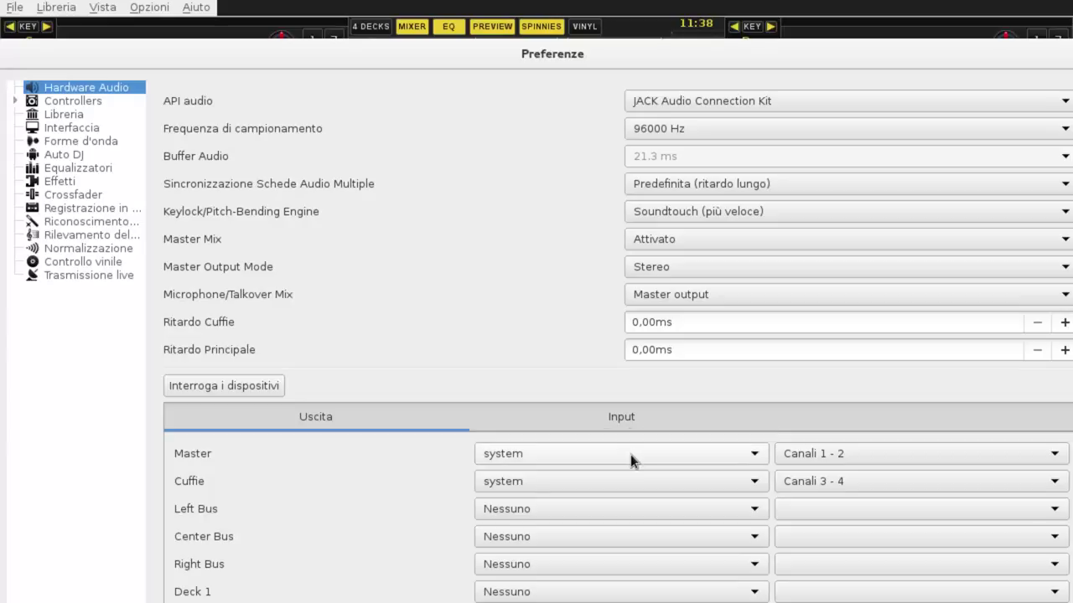
{"action": "left_click", "coordinate": [723, 107]}
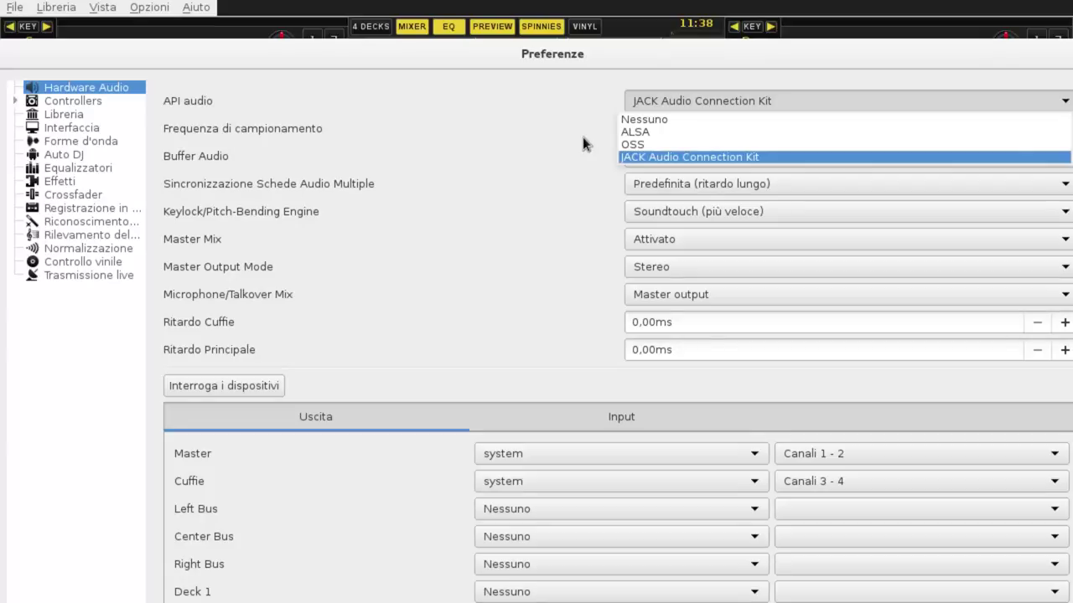
{"action": "left_click", "coordinate": [381, 94]}
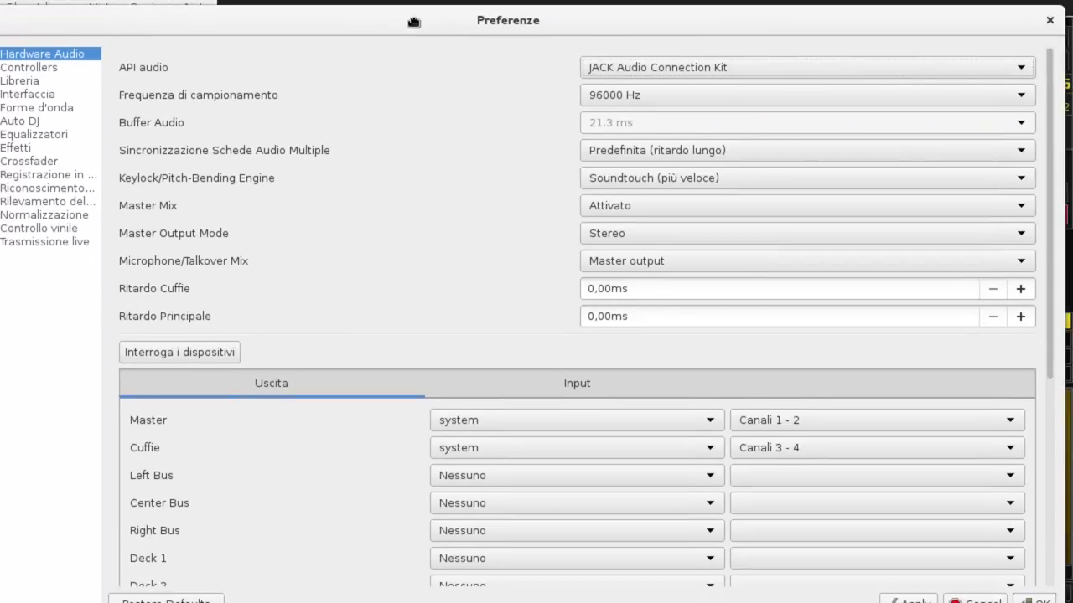
{"action": "left_click", "coordinate": [635, 416]}
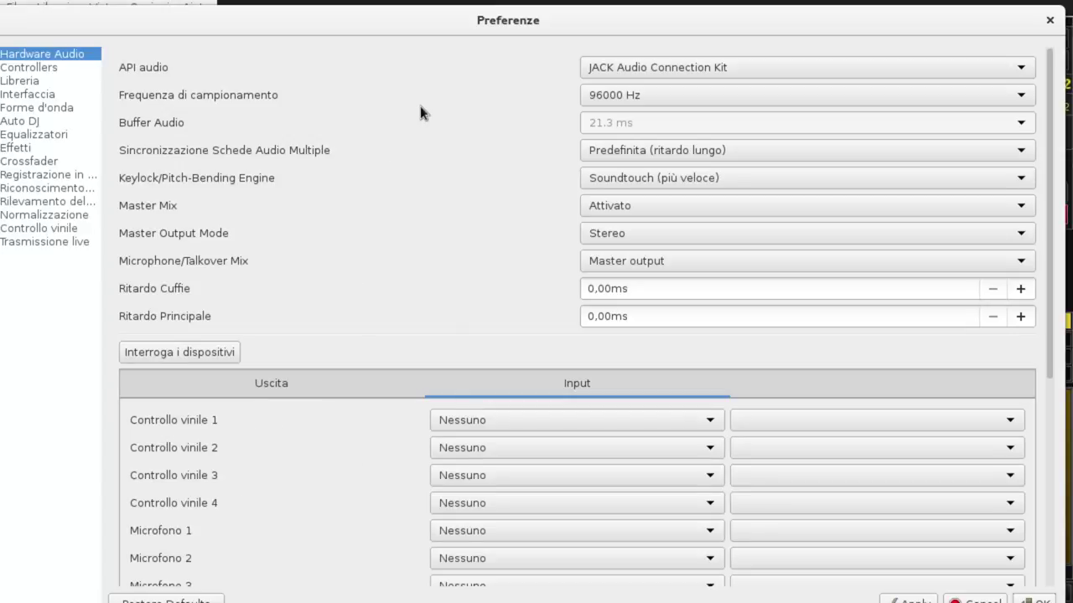
{"action": "left_click_drag", "start_coordinate": [180, 18], "coordinate": [188, 14]}
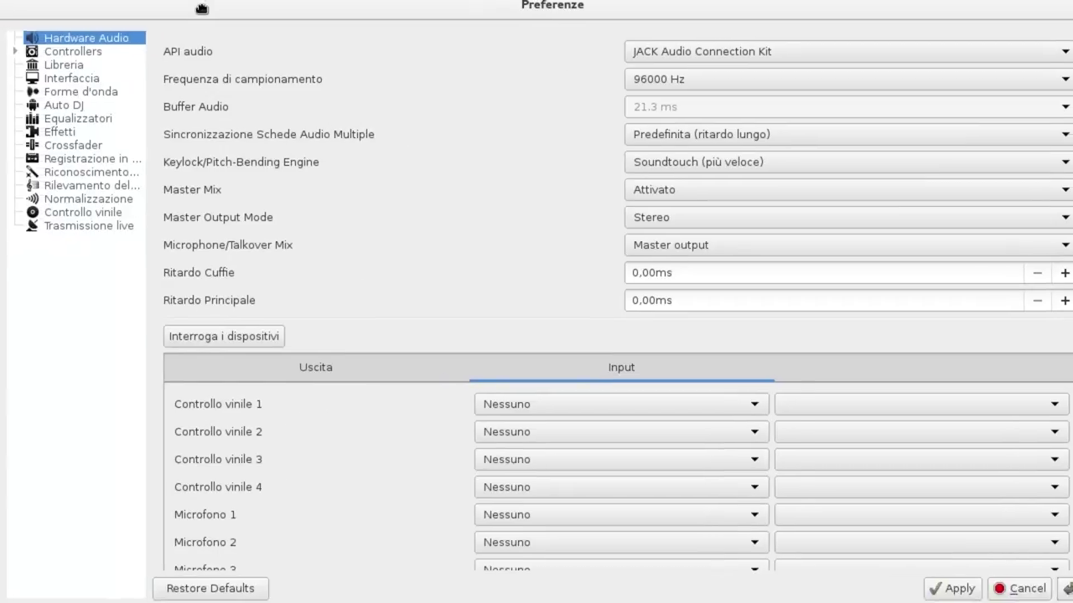
- Review the interface, waveform and live broadcasting preferences
{"action": "left_click", "coordinate": [112, 72]}
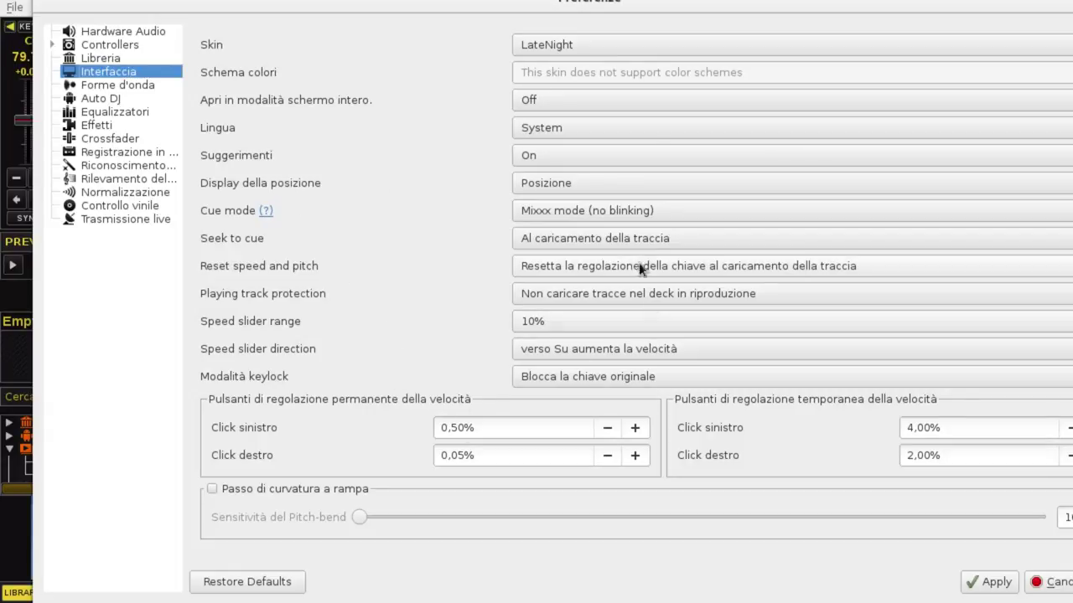
{"action": "left_click", "coordinate": [139, 86]}
{"action": "left_click", "coordinate": [149, 220]}
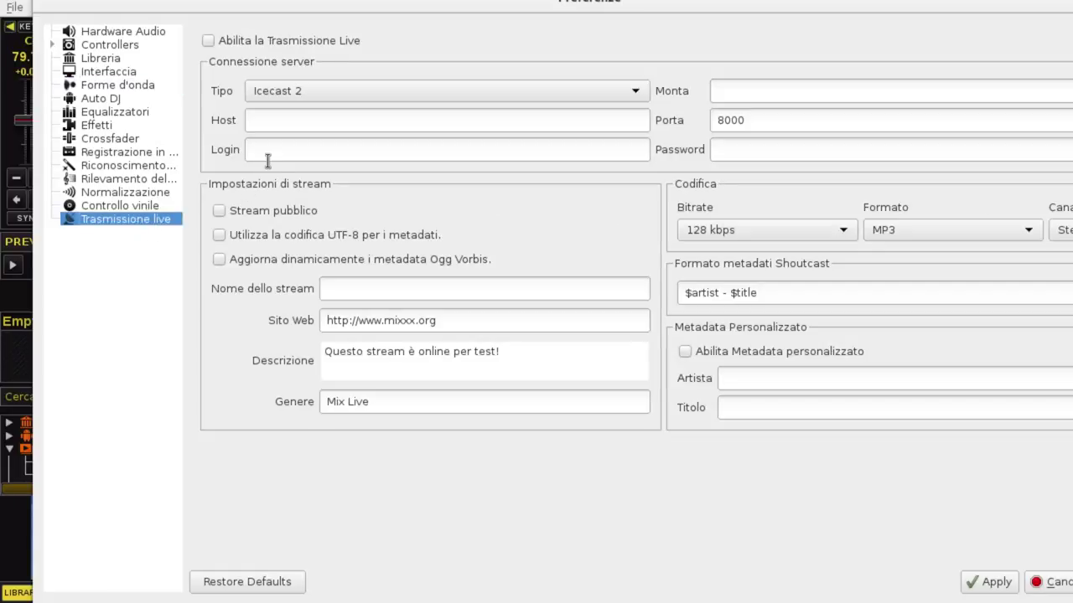
- Examine the vinyl control preferences, including the vinyl type and speed options for deck 1, and close the preferences without saving
{"action": "left_click", "coordinate": [139, 206]}
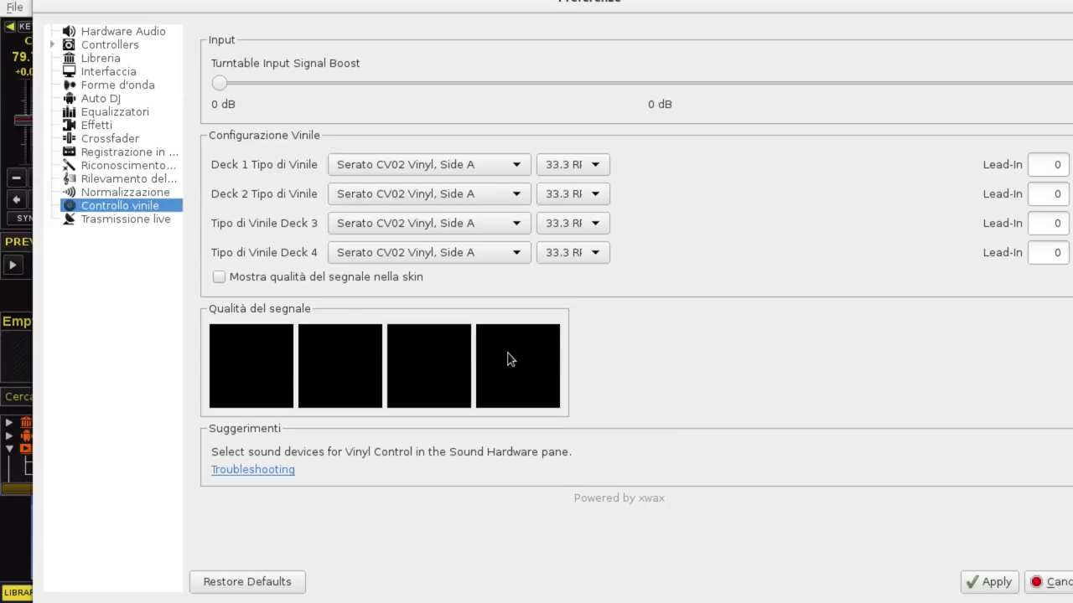
{"action": "left_click", "coordinate": [498, 171]}
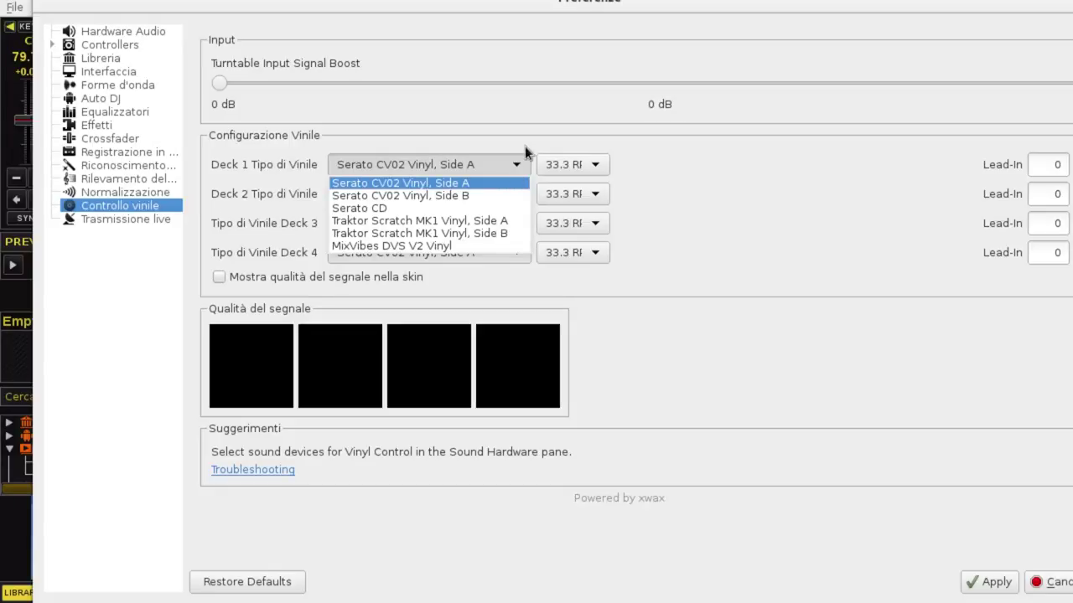
{"action": "left_click", "coordinate": [658, 179]}
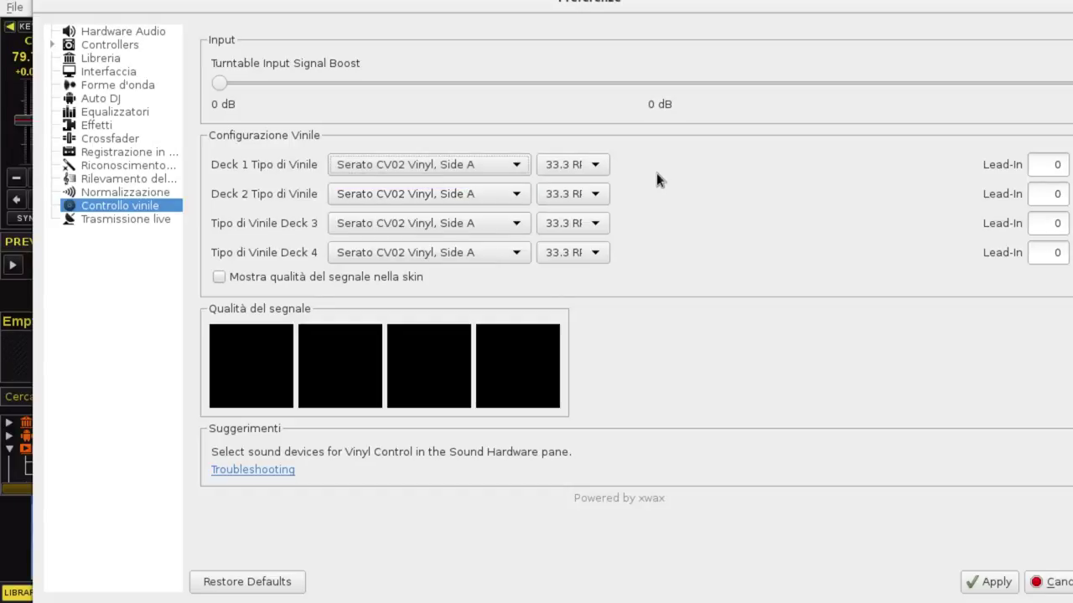
{"action": "left_click", "coordinate": [589, 172]}
{"action": "left_click", "coordinate": [661, 282]}
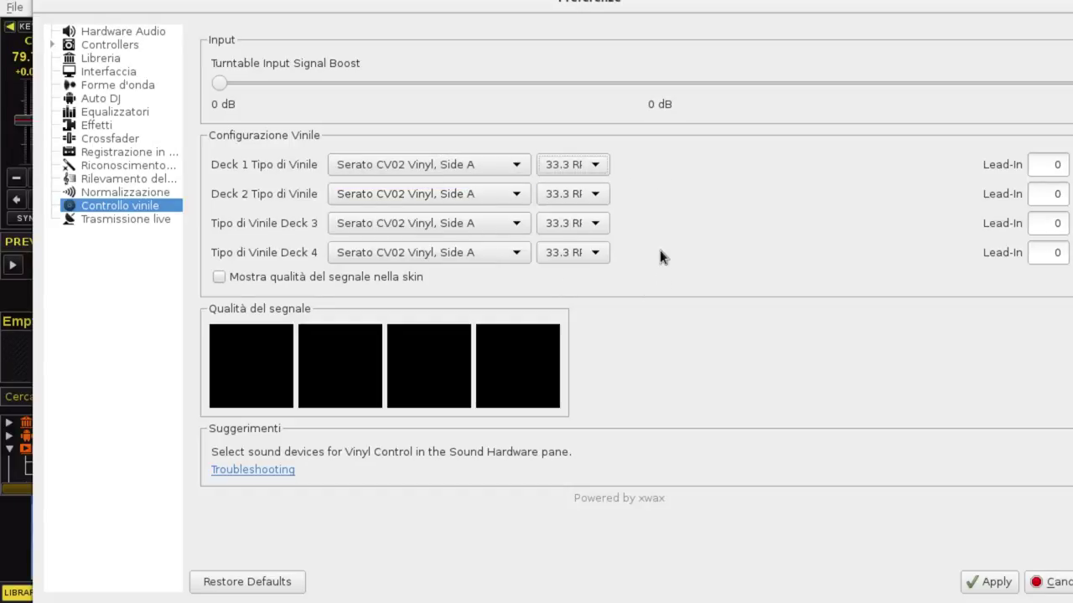
{"action": "left_click", "coordinate": [1041, 581]}
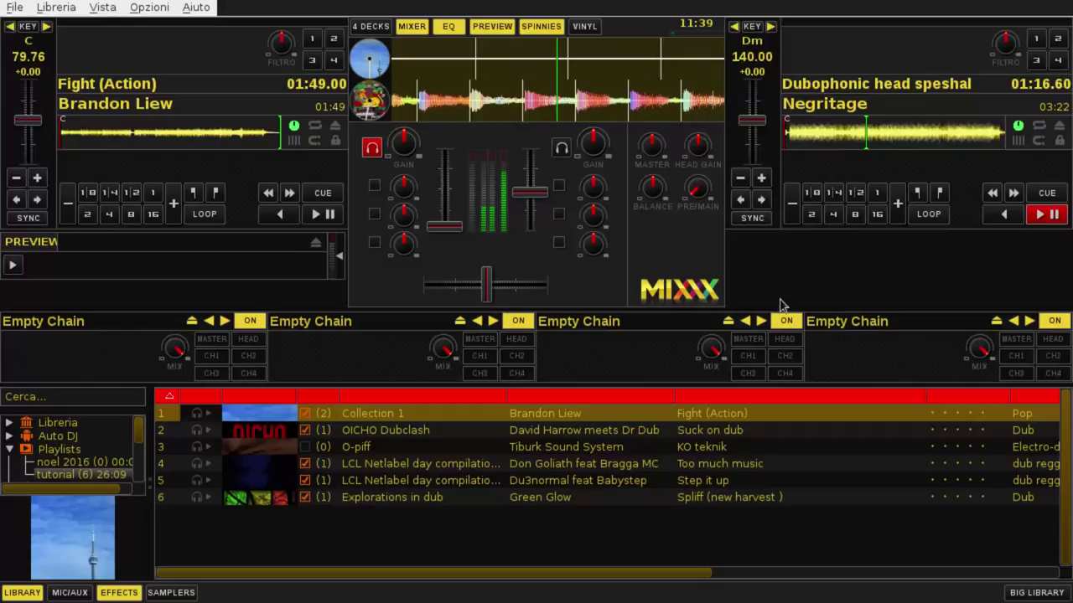
- Load KO teknik into the first deck and bring the second deck to full volume with the crossfader fully on its side
{"action": "left_click", "coordinate": [482, 449]}
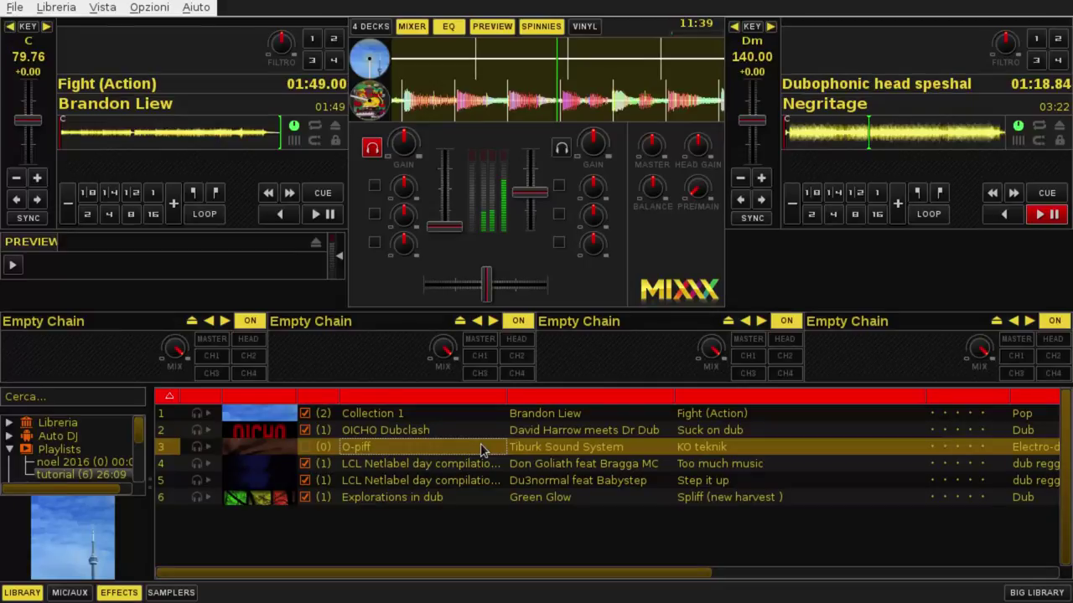
{"action": "key", "text": "shift+Left"}
{"action": "left_click_drag", "start_coordinate": [487, 284], "coordinate": [544, 285]}
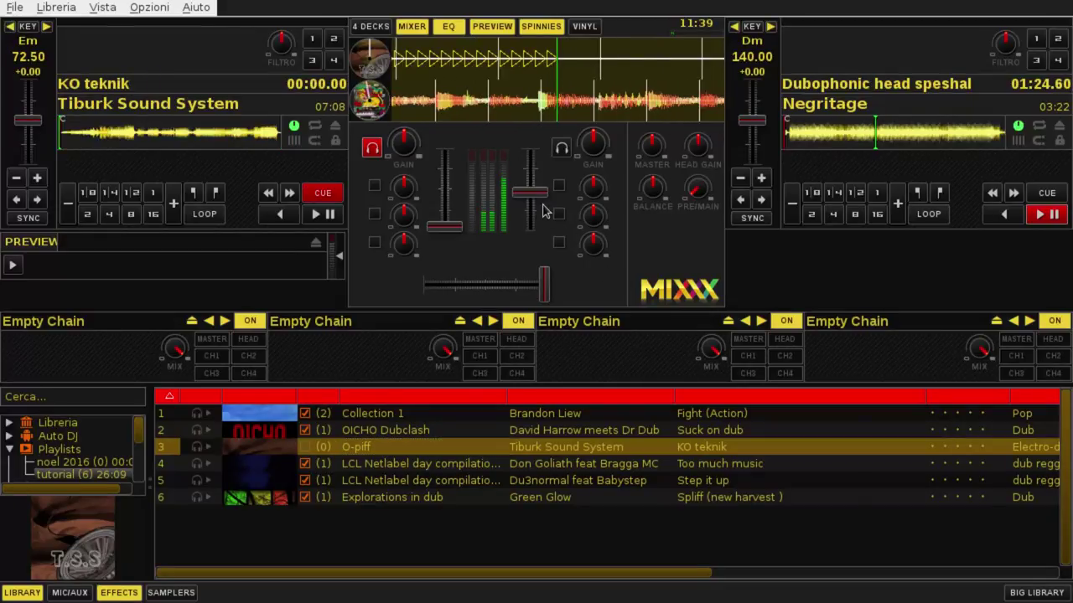
{"action": "left_click_drag", "start_coordinate": [536, 199], "coordinate": [539, 132]}
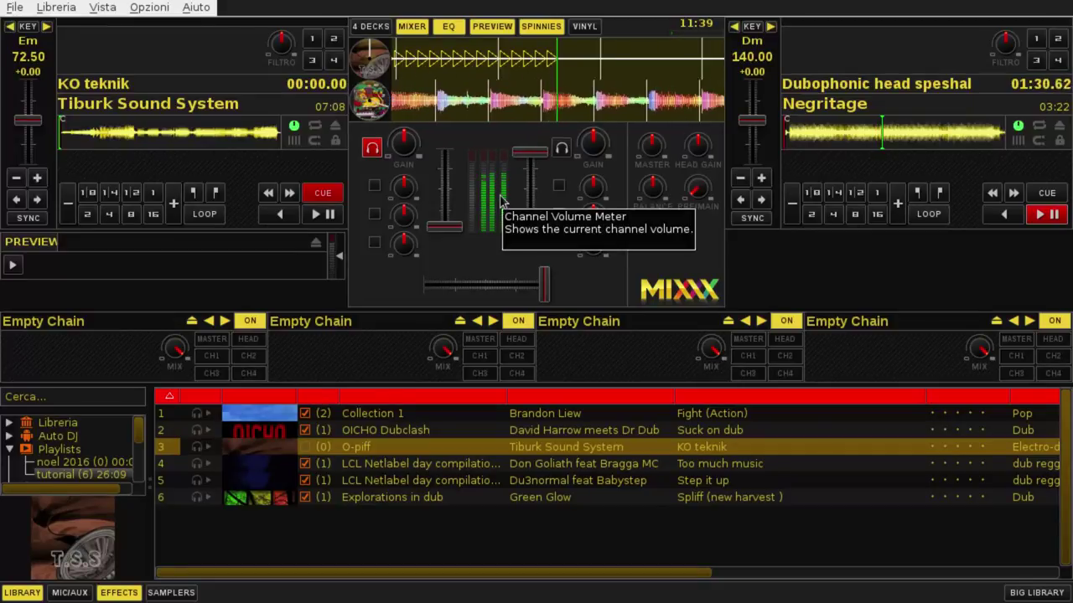
- Preview KO teknik from further into the track and pause it exactly on the sound's onset at about 01:19.49
{"action": "key", "text": "d"}
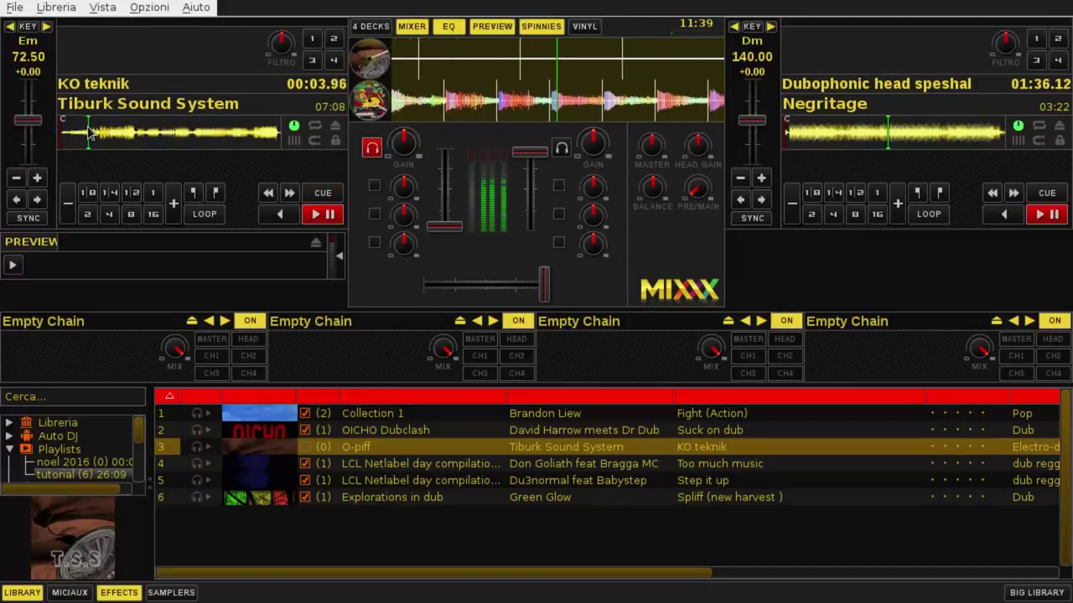
{"action": "left_click", "coordinate": [90, 134]}
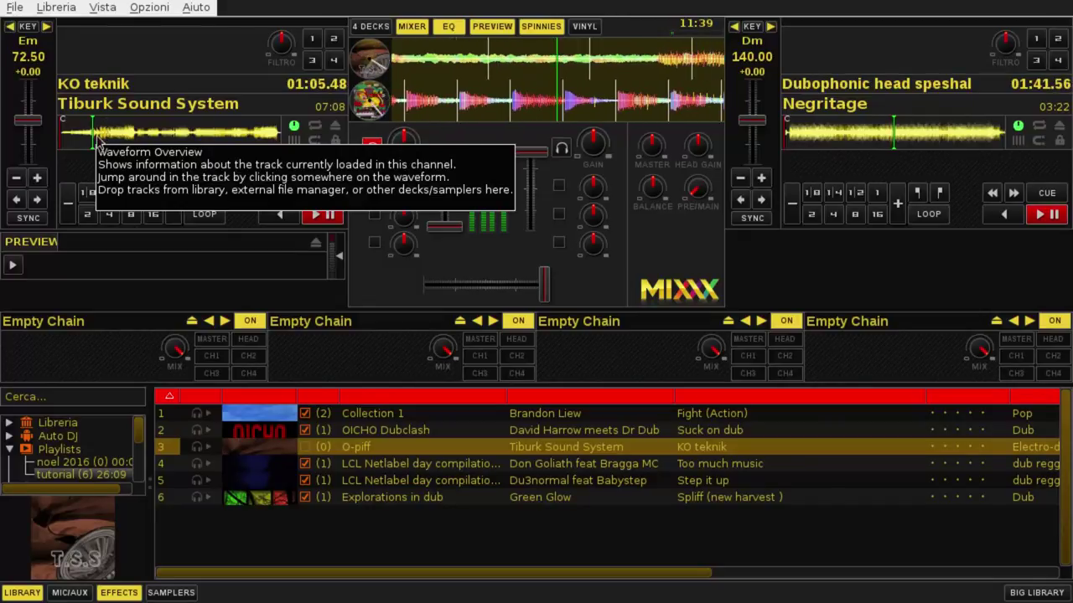
{"action": "left_click", "coordinate": [97, 144]}
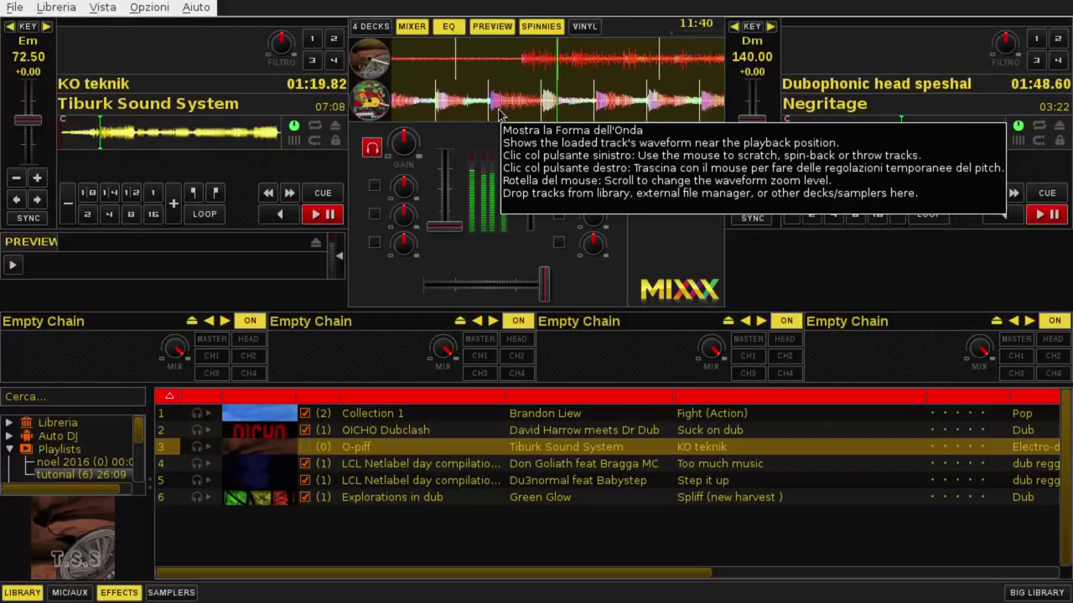
{"action": "key", "text": "d"}
{"action": "left_click_drag", "start_coordinate": [610, 53], "coordinate": [631, 53]}
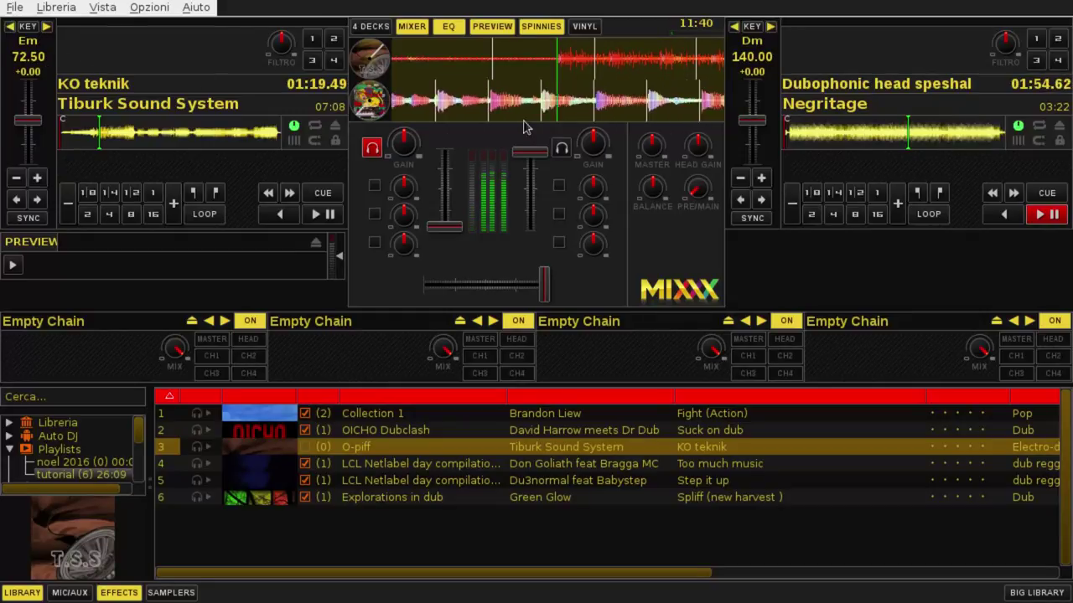
- Sync KO teknik's tempo to the second deck, play it briefly and return it to its cue point at the start
{"action": "left_click", "coordinate": [29, 219]}
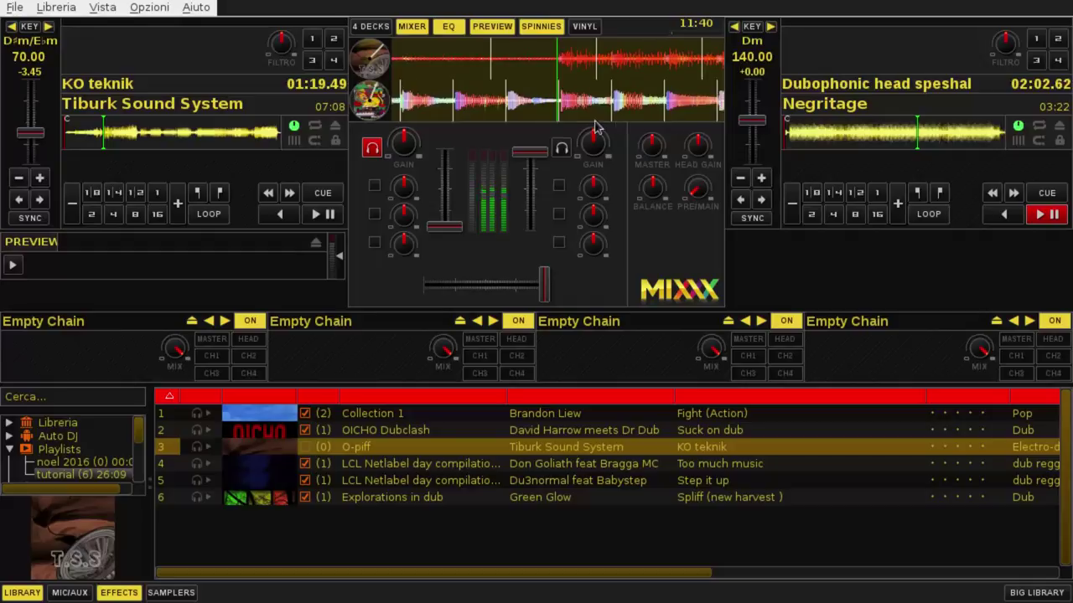
{"action": "key", "text": "d"}
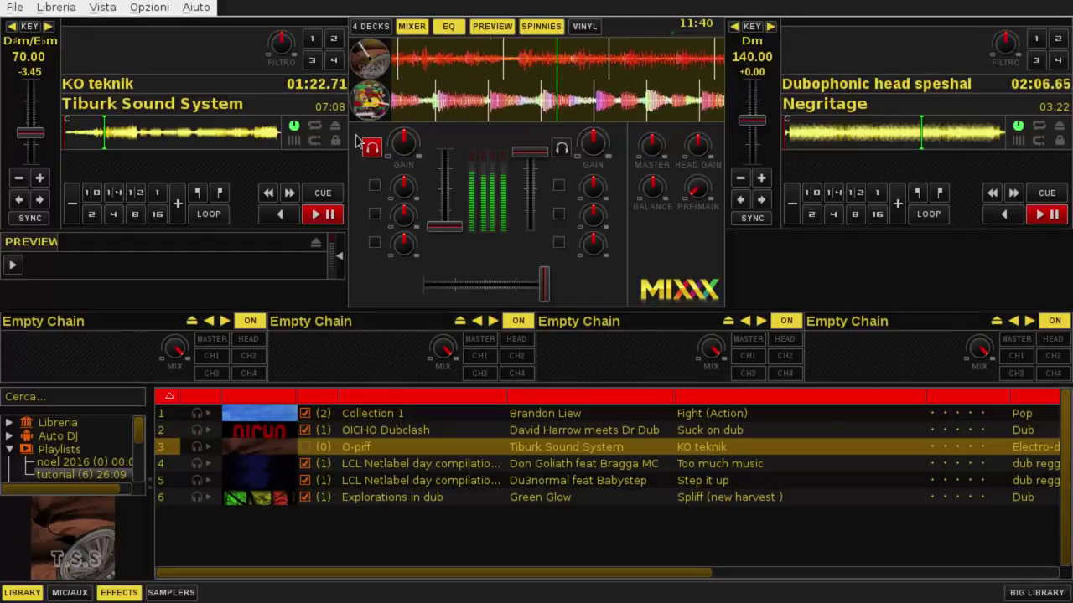
{"action": "key", "text": "f"}
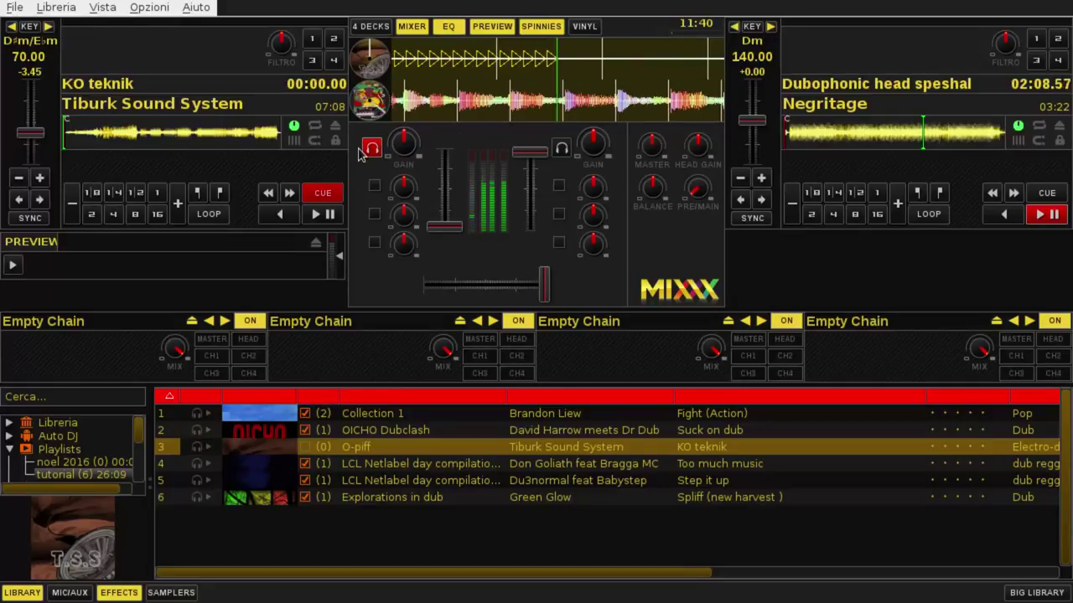
- Play KO teknik's intro briefly, pause it and align its playhead with the beat marker at about 00:06.16
{"action": "key", "text": "d"}
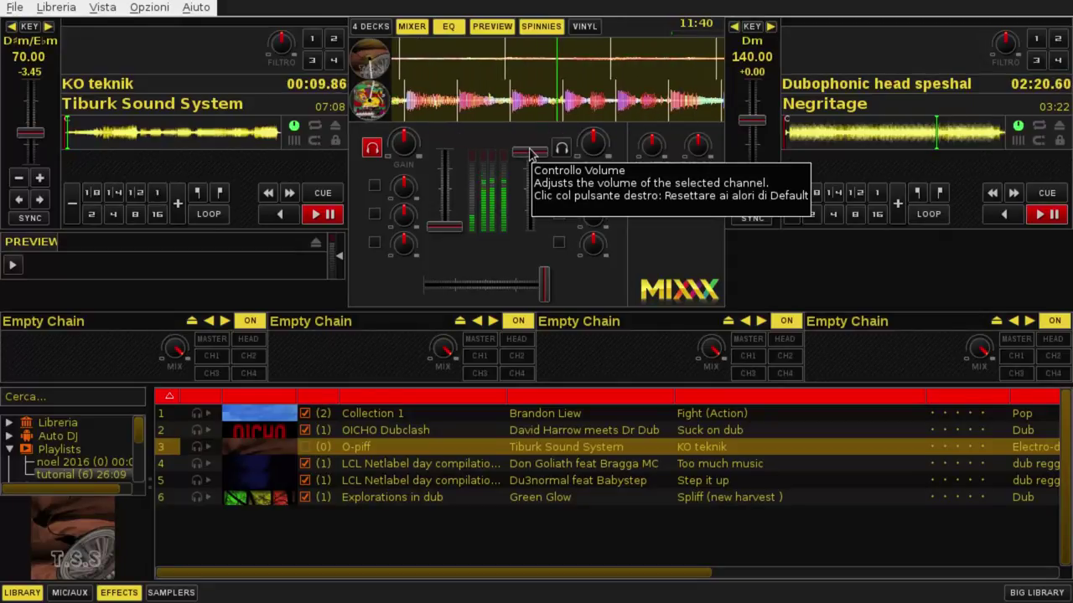
{"action": "key", "text": "d"}
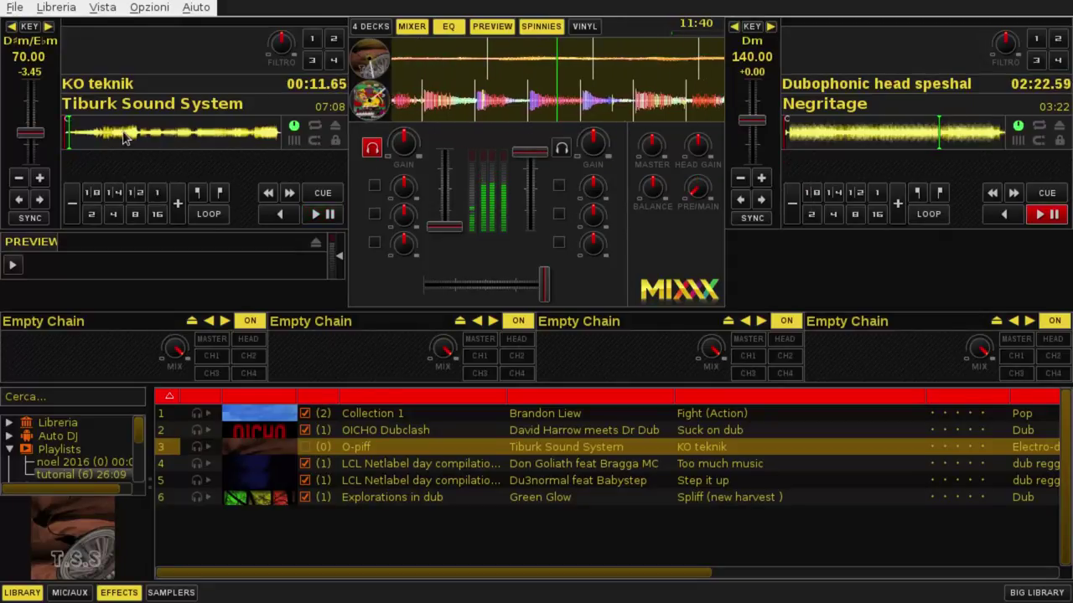
{"action": "left_click", "coordinate": [67, 143]}
{"action": "left_click_drag", "start_coordinate": [517, 42], "coordinate": [781, 79]}
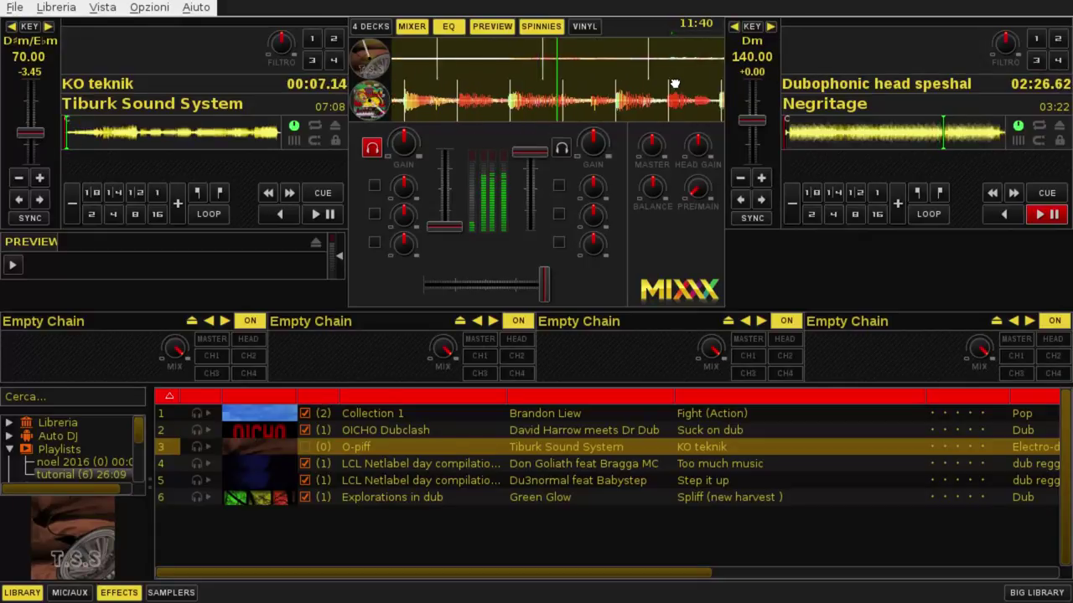
{"action": "left_click_drag", "start_coordinate": [654, 99], "coordinate": [806, 95]}
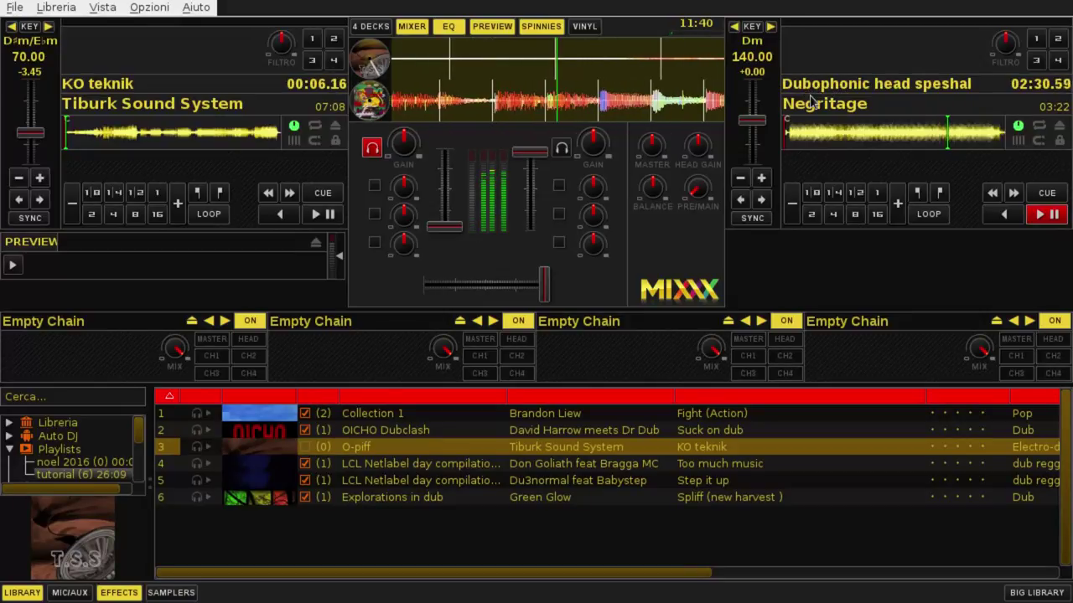
- Start KO teknik and blend it in with its volume at about half, headphone pre-listening off and the crossfader centred
{"action": "key", "text": "d"}
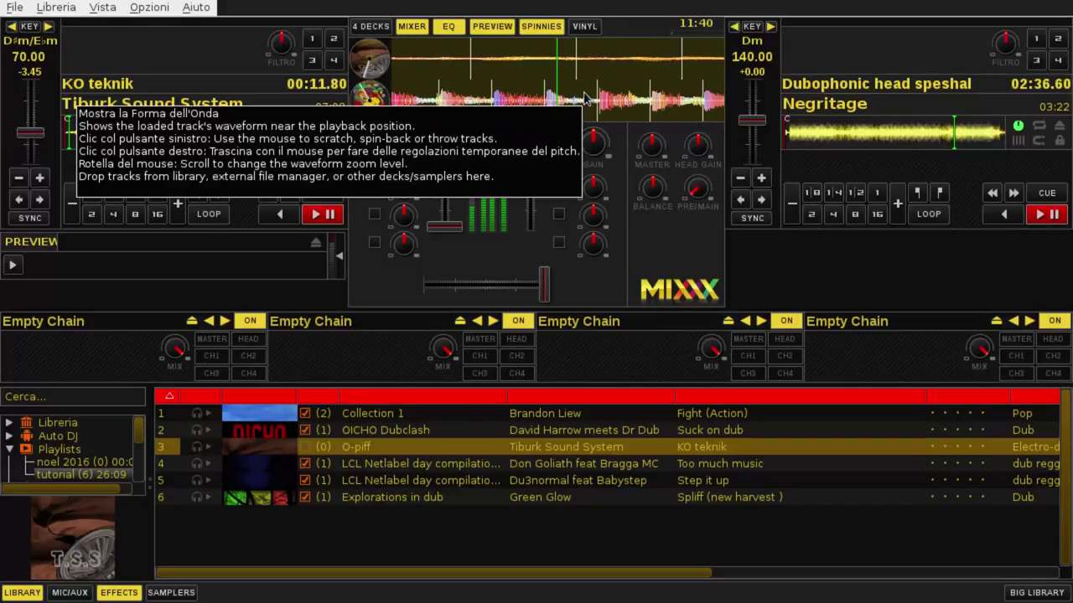
{"action": "left_click_drag", "start_coordinate": [545, 283], "coordinate": [523, 283]}
{"action": "left_click_drag", "start_coordinate": [445, 232], "coordinate": [459, 192]}
{"action": "left_click", "coordinate": [374, 154]}
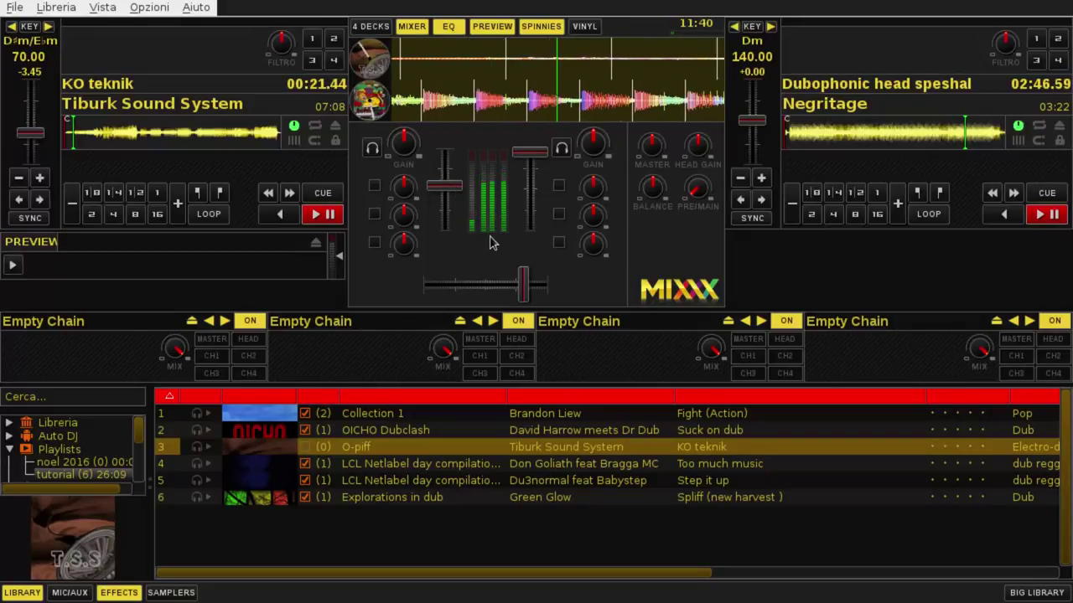
{"action": "left_click_drag", "start_coordinate": [524, 282], "coordinate": [489, 285]}
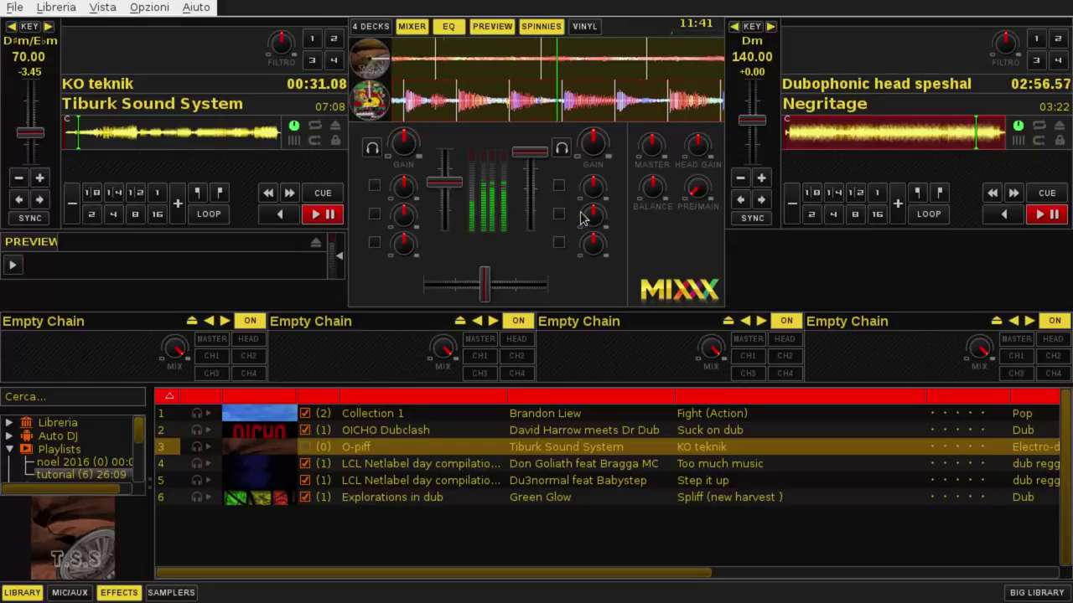
- Turn the second deck's high EQ down slightly and return it to its centre position
{"action": "left_click_drag", "start_coordinate": [592, 243], "coordinate": [593, 192]}
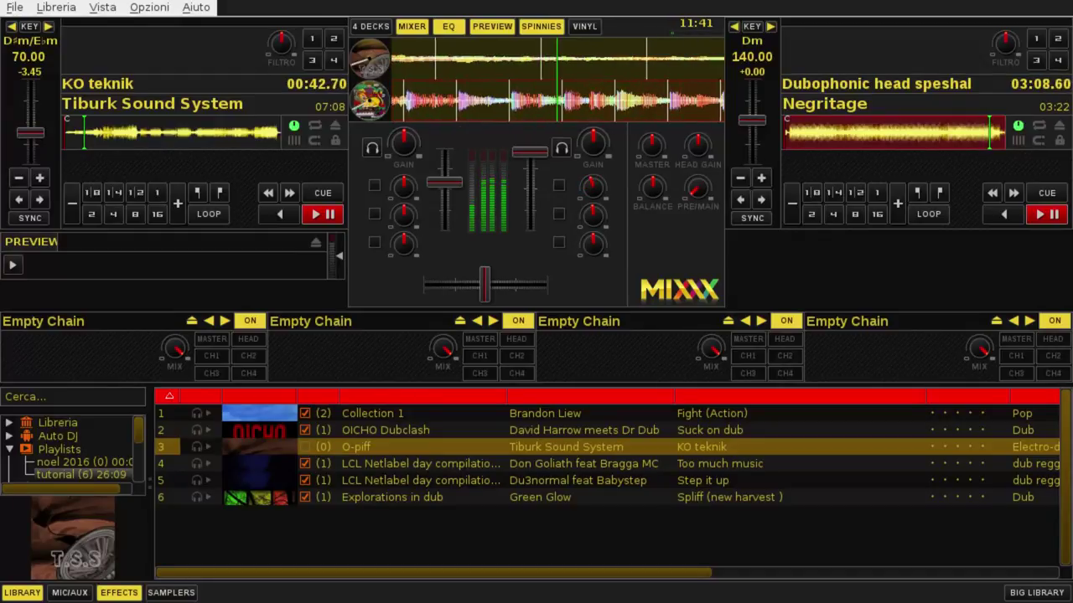
{"action": "left_click_drag", "start_coordinate": [592, 197], "coordinate": [597, 199]}
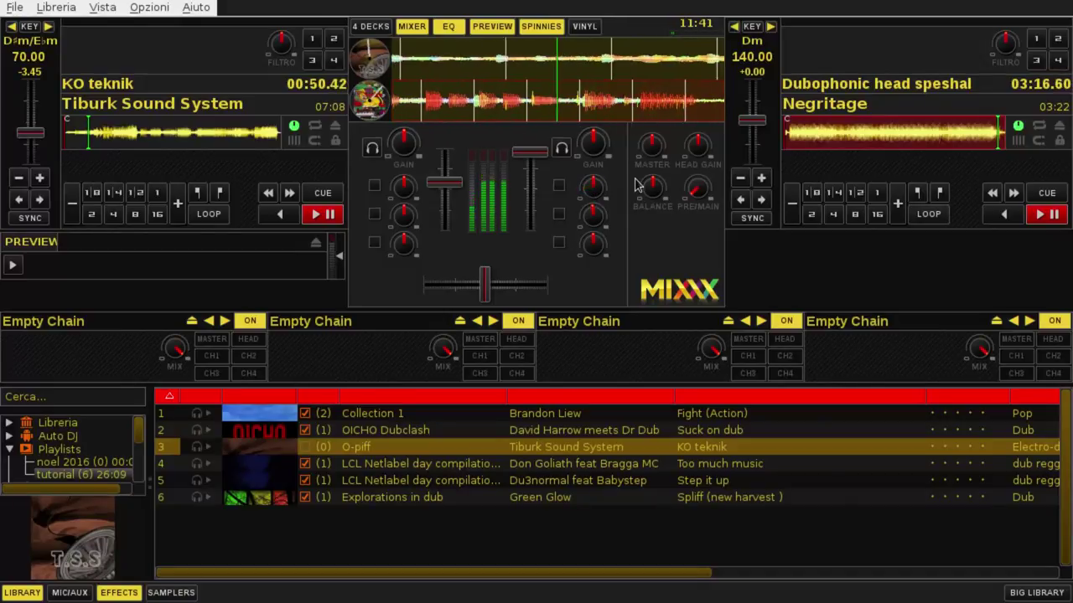
- Toggle the vinyl control, spinning record and preview deck display sections, returning each to its original state
{"action": "left_click", "coordinate": [584, 28]}
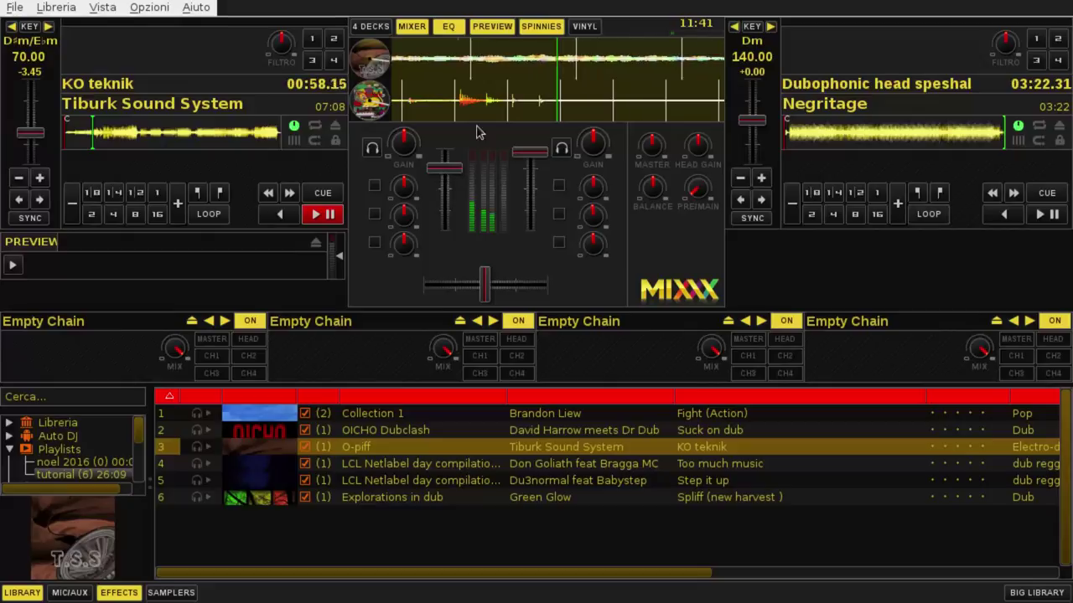
{"action": "left_click", "coordinate": [540, 27]}
{"action": "left_click", "coordinate": [541, 27]}
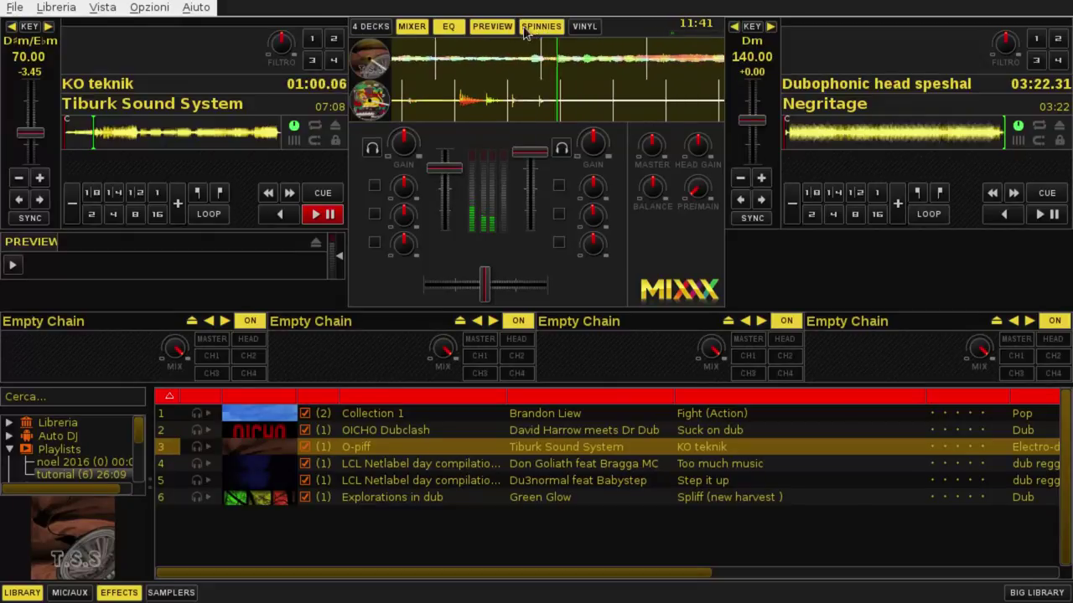
{"action": "left_click", "coordinate": [492, 35]}
{"action": "left_click", "coordinate": [492, 36]}
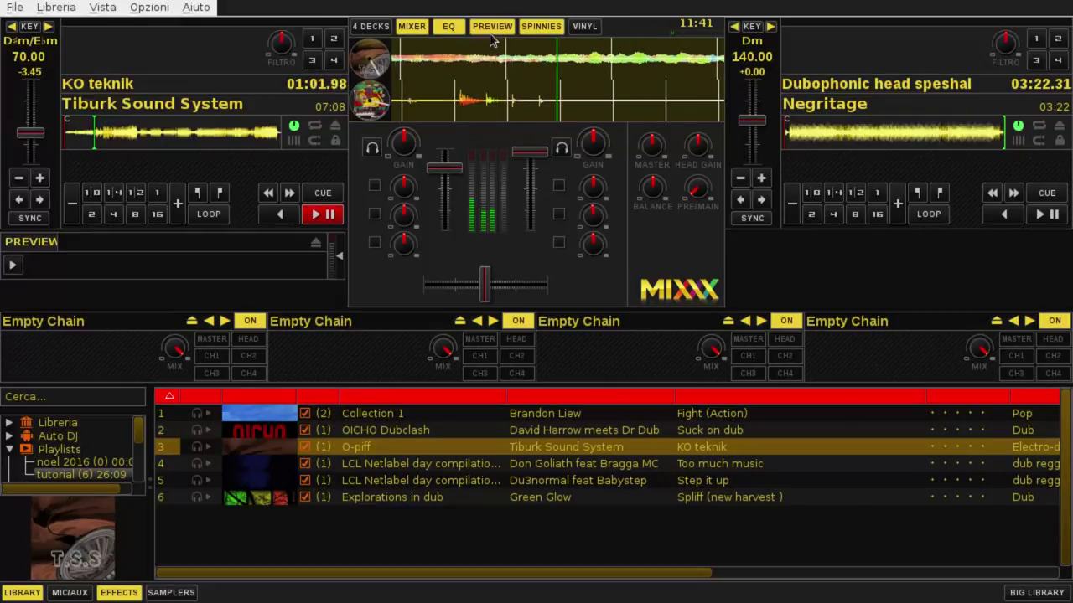
{"action": "left_click", "coordinate": [492, 35]}
{"action": "left_click", "coordinate": [491, 32]}
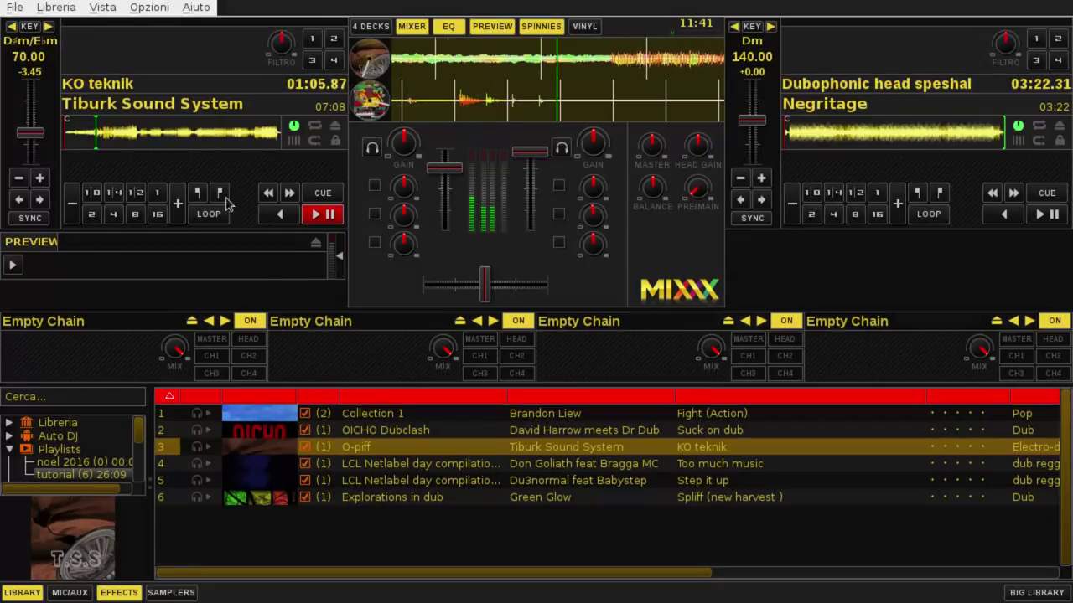
- Hide and restore the mixer and equalizer sections, and briefly switch to the four-deck layout and back to two decks
{"action": "left_click", "coordinate": [413, 28]}
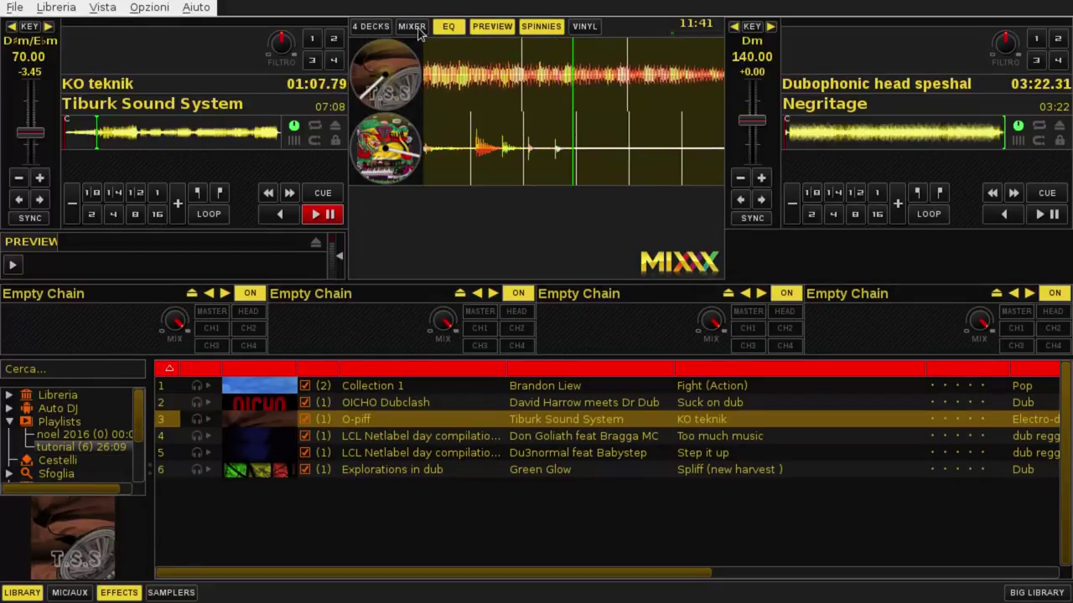
{"action": "left_click", "coordinate": [419, 31]}
{"action": "left_click", "coordinate": [448, 30]}
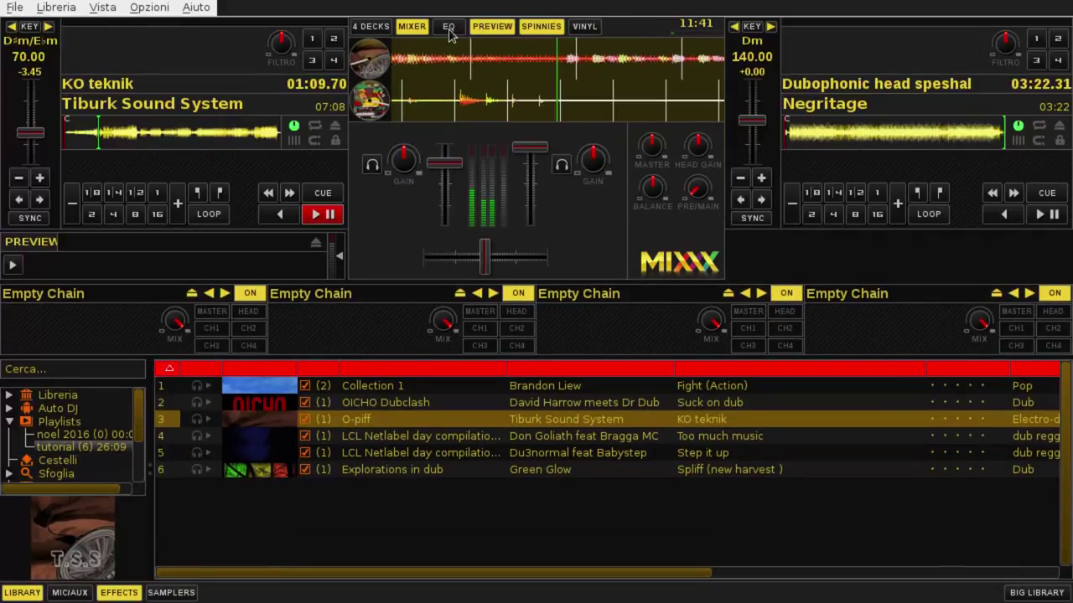
{"action": "left_click", "coordinate": [448, 29]}
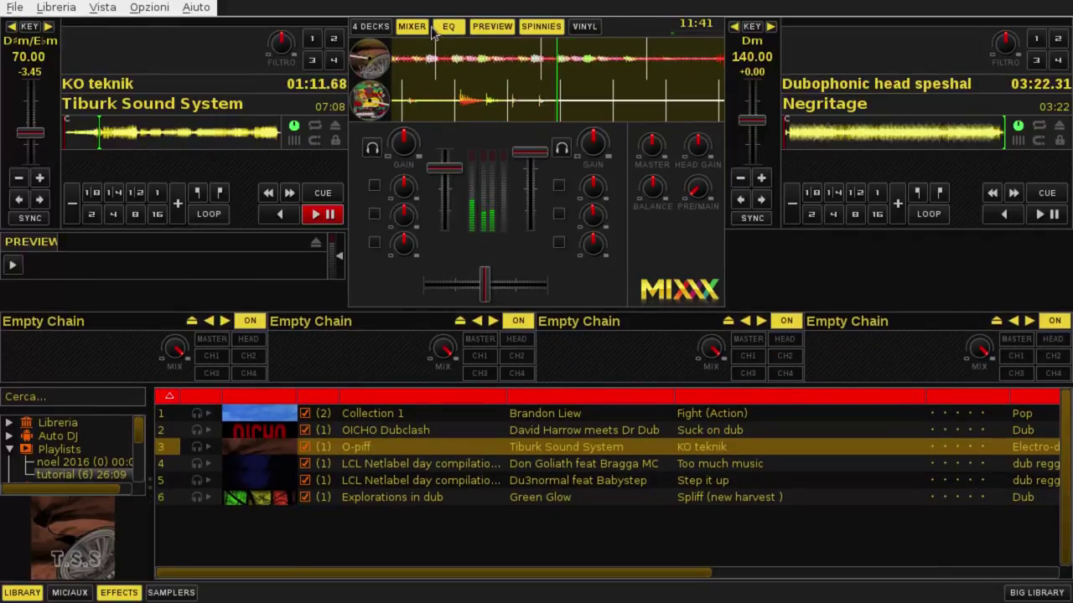
{"action": "left_click", "coordinate": [379, 29]}
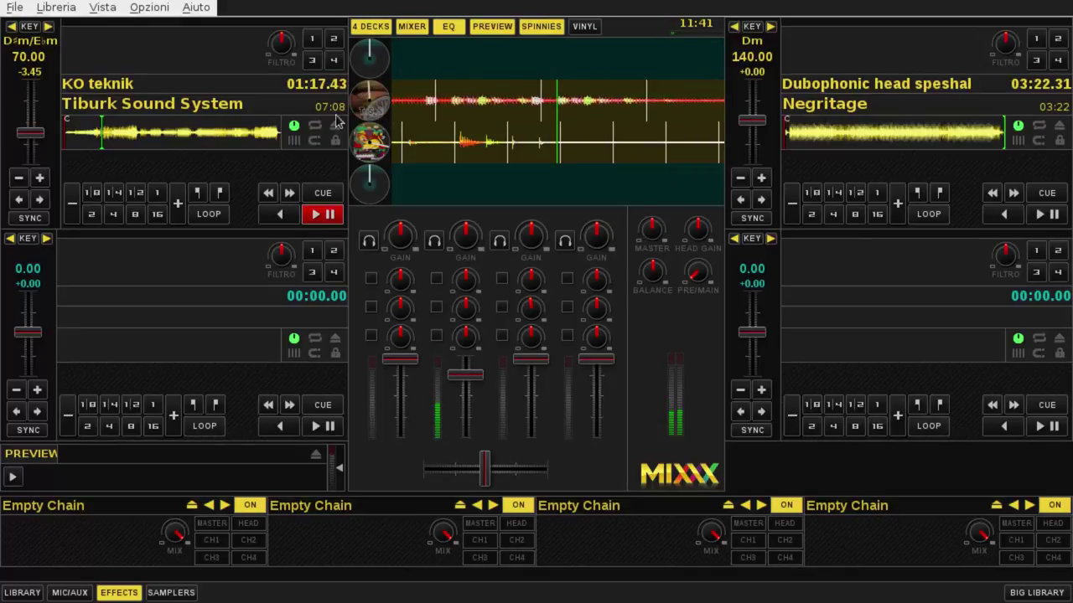
{"action": "left_click", "coordinate": [371, 27]}
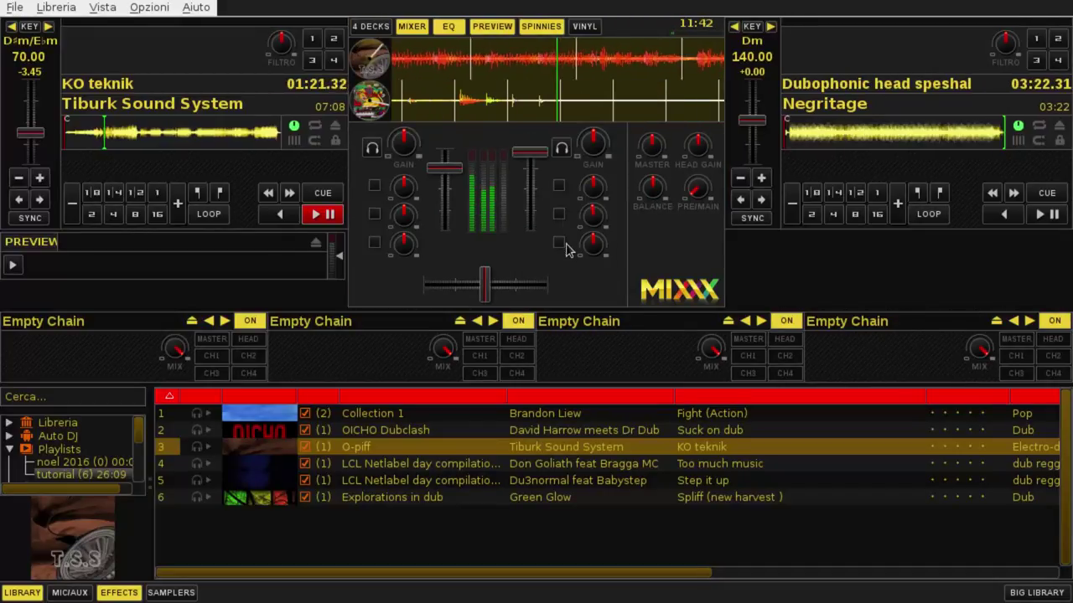
- Raise the first deck's volume to full, dip it briefly and restore it to full, and pause KO teknik at about 02:07
{"action": "scroll", "coordinate": [442, 181], "scroll_direction": "up", "scroll_amount": 2}
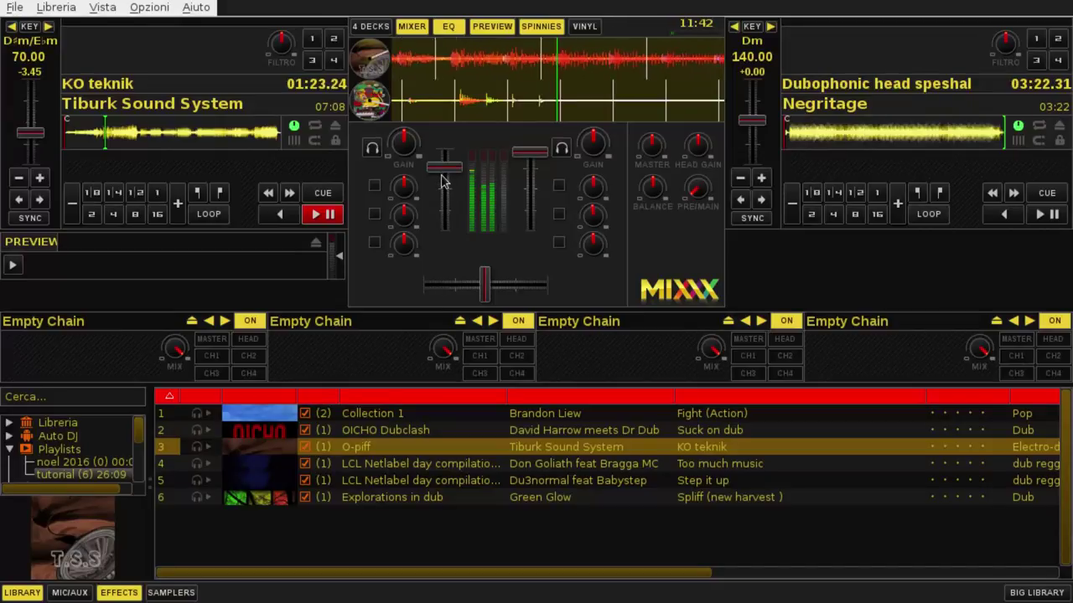
{"action": "scroll", "coordinate": [442, 182], "scroll_direction": "up", "scroll_amount": 5}
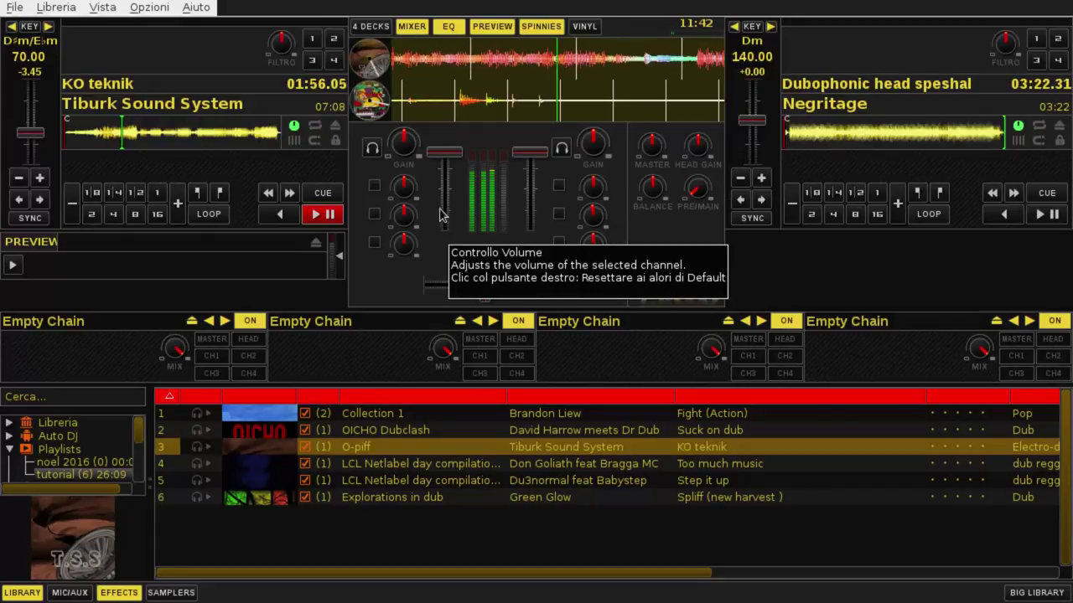
{"action": "scroll", "coordinate": [442, 202], "scroll_direction": "down", "scroll_amount": 2}
{"action": "scroll", "coordinate": [442, 200], "scroll_direction": "down", "scroll_amount": 6}
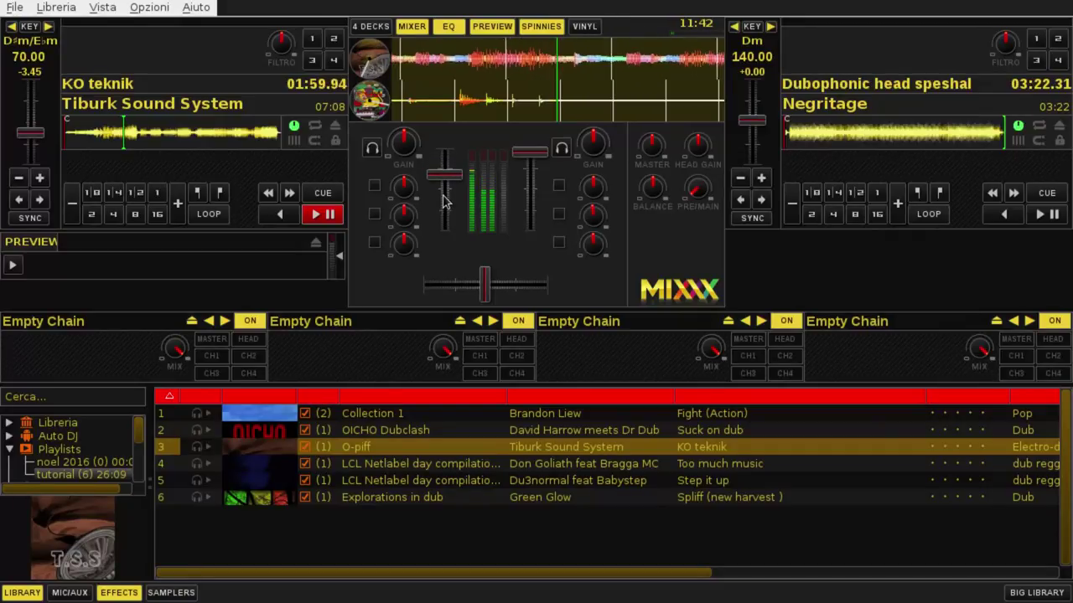
{"action": "scroll", "coordinate": [443, 195], "scroll_direction": "up", "scroll_amount": 3}
{"action": "scroll", "coordinate": [443, 194], "scroll_direction": "up", "scroll_amount": 4}
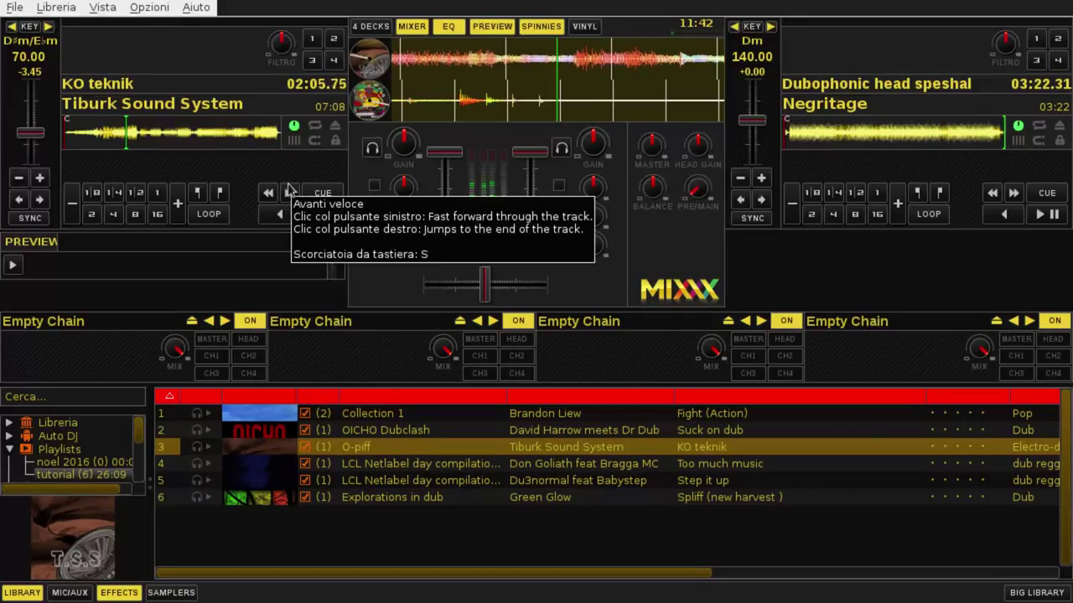
{"action": "left_click", "coordinate": [310, 216]}
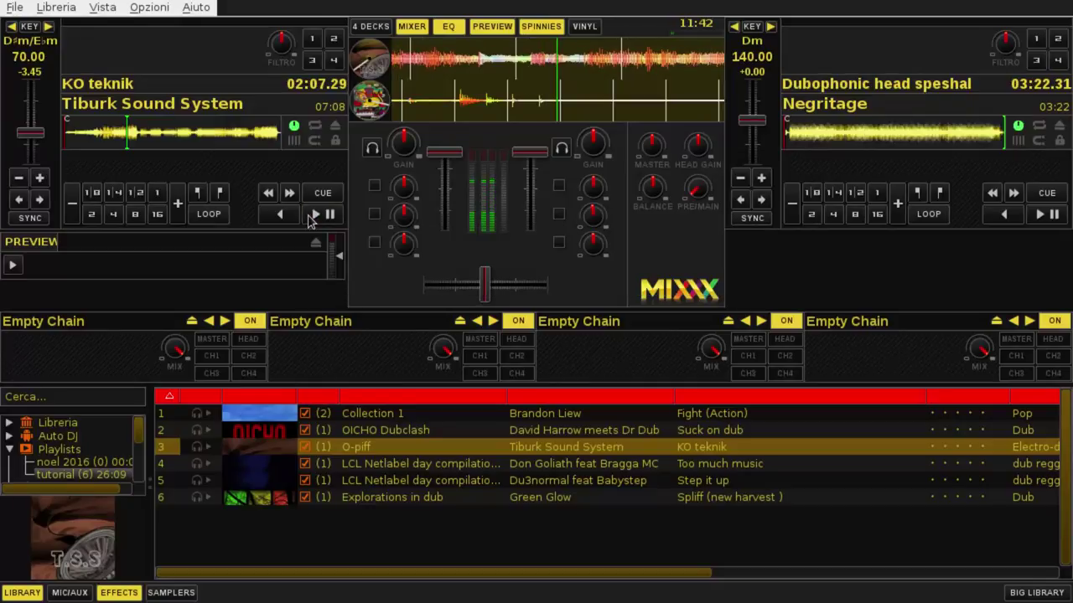